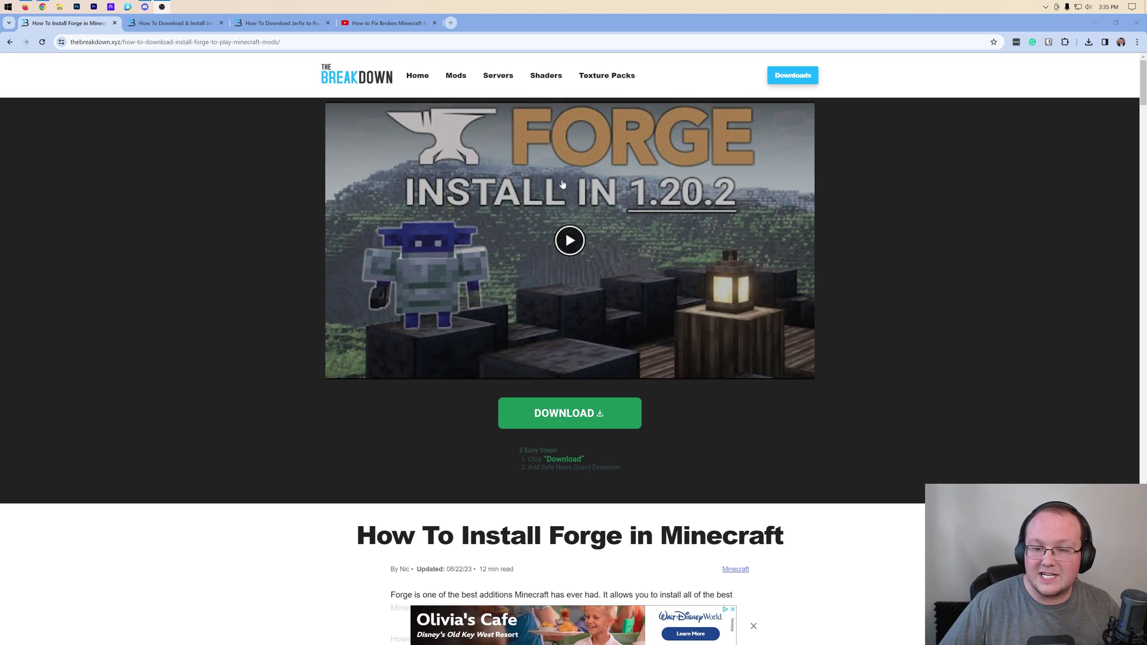
pyautogui.scroll(-5, 564, 188)
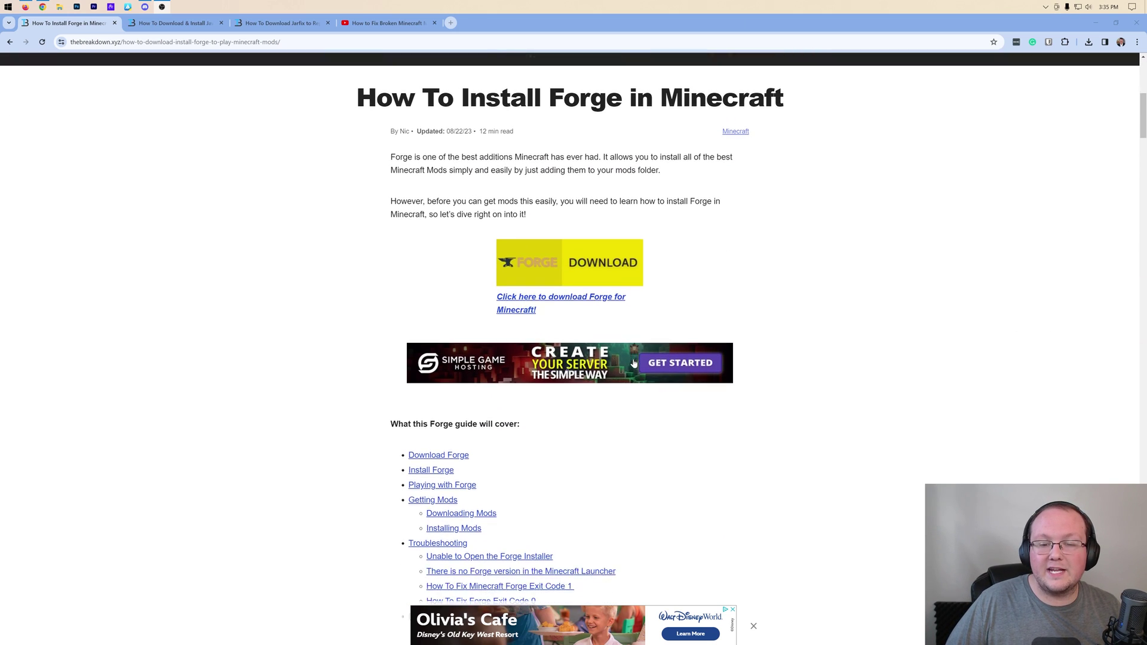
pyautogui.scroll(-2, 634, 363)
pyautogui.scroll(-2, 671, 362)
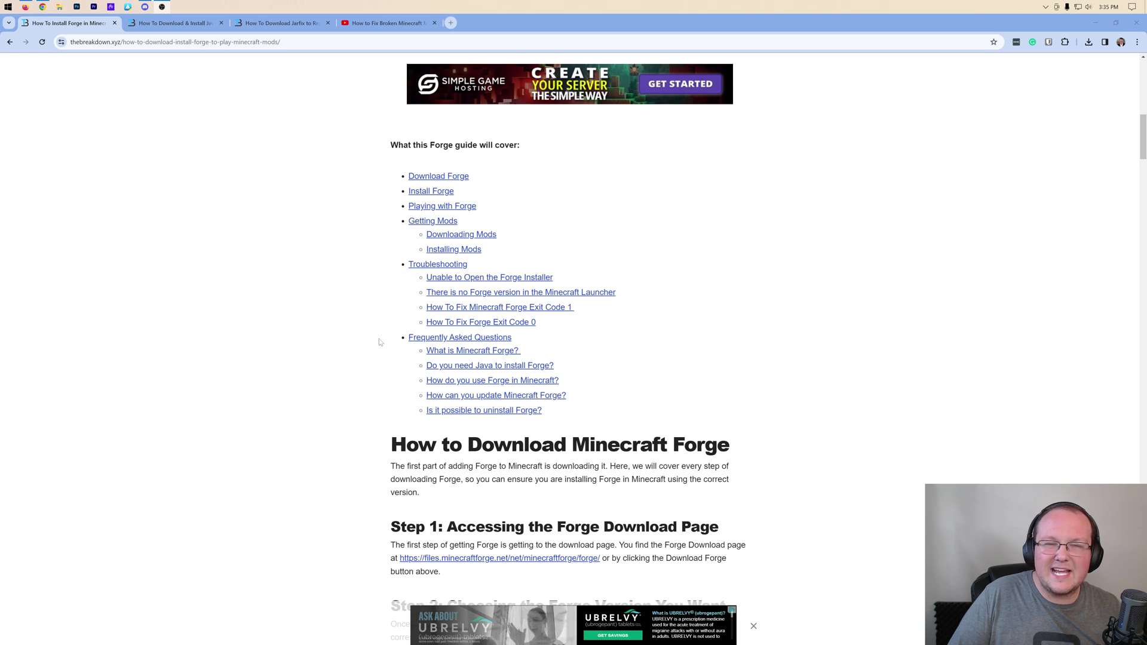
pyautogui.scroll(3, 759, 381)
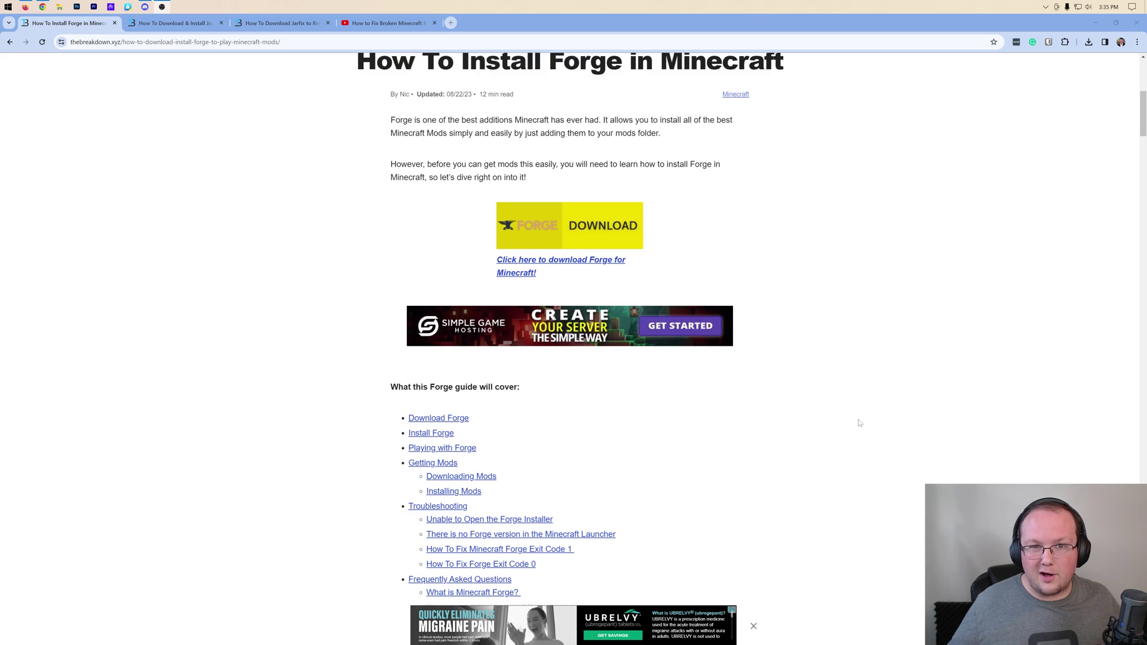
pyautogui.scroll(1, 859, 421)
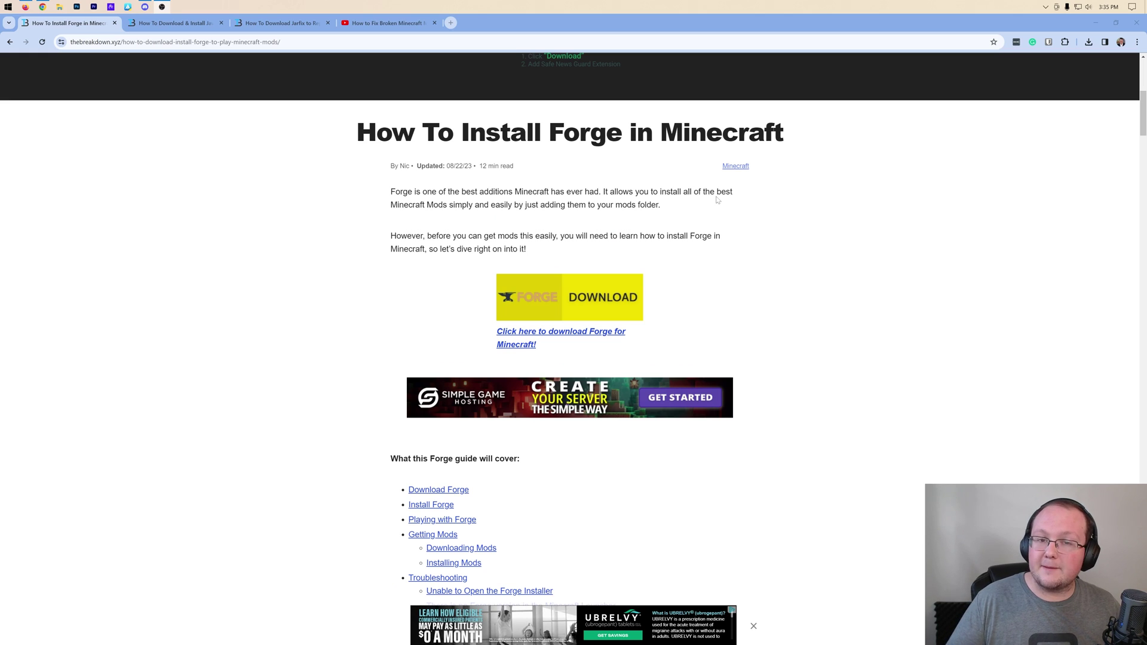
# Go to Forge's Minecraft 1.20.4 downloads and request the latest Forge installer
pyautogui.click(569, 297)
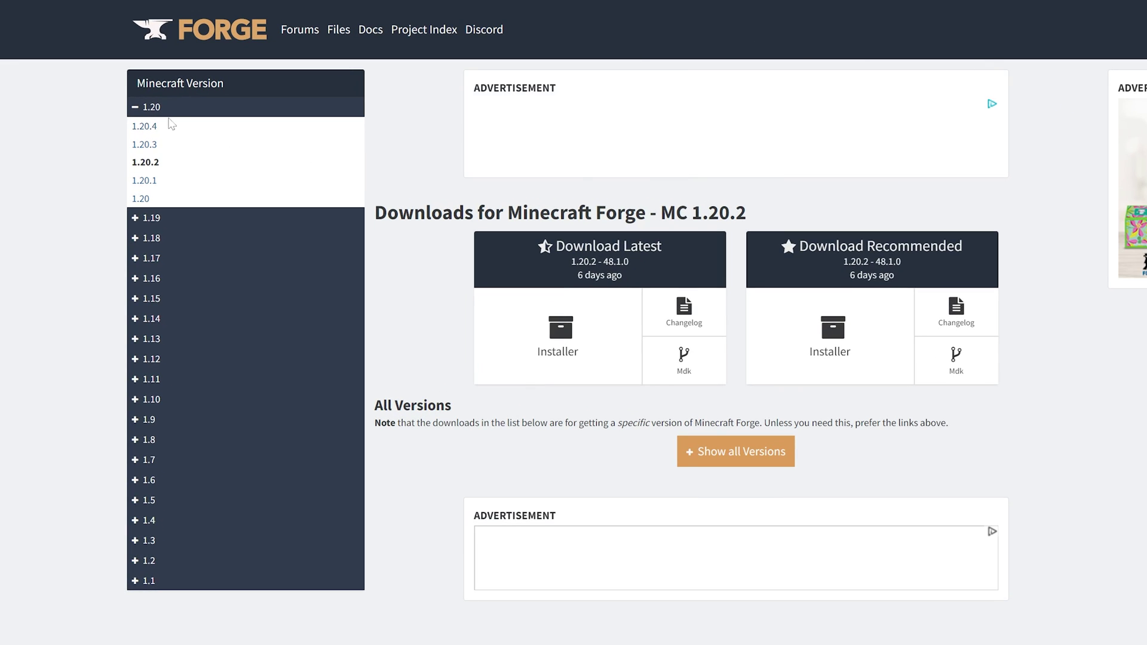
pyautogui.click(151, 115)
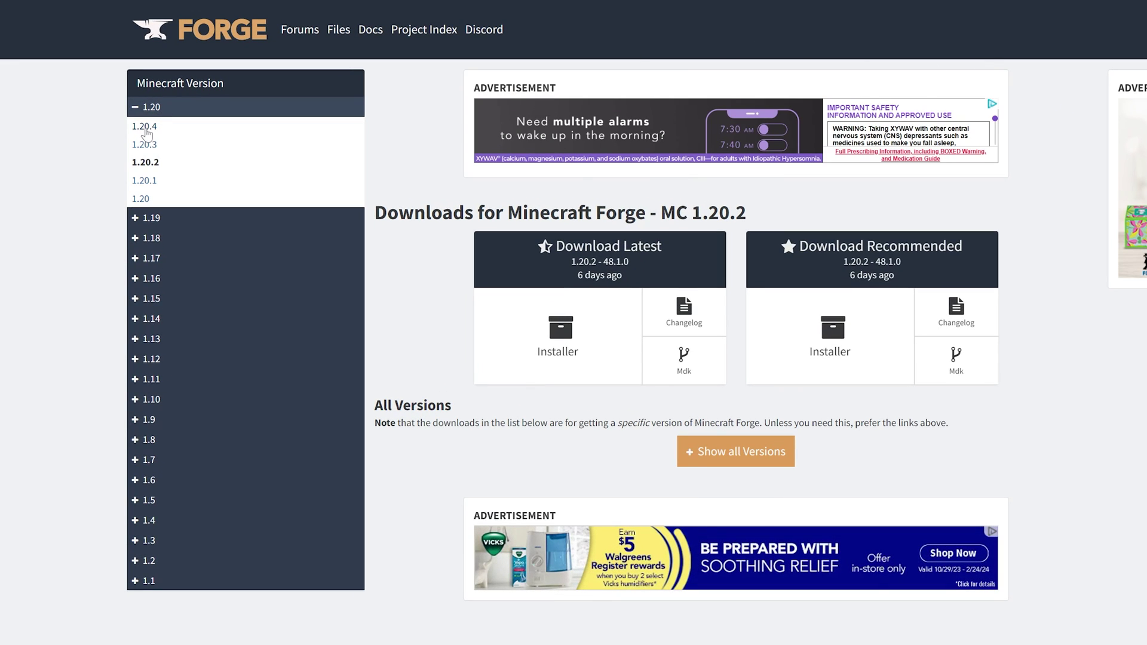
pyautogui.click(145, 126)
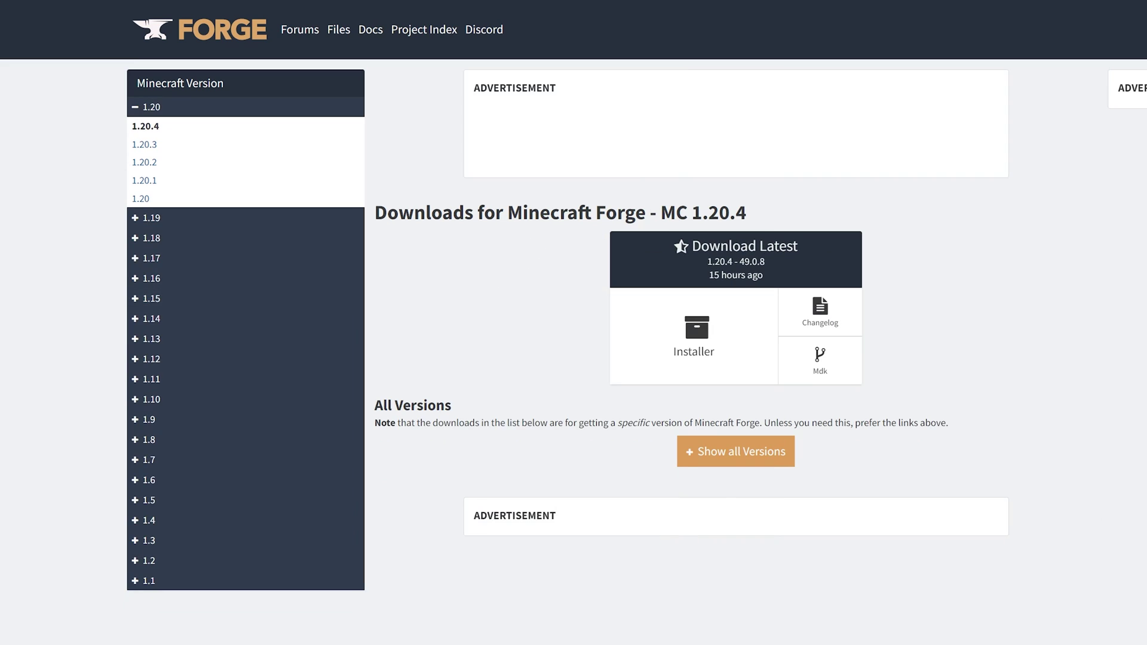
pyautogui.moveTo(650, 213); pyautogui.dragTo(719, 214)
pyautogui.click(719, 213)
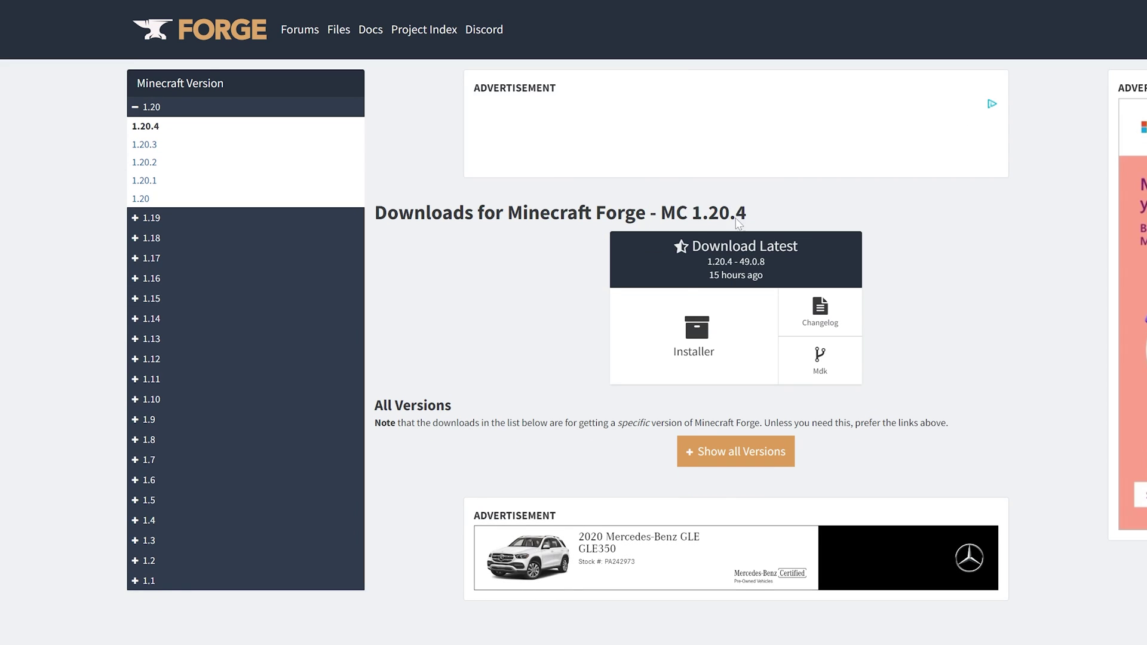
pyautogui.click(694, 332)
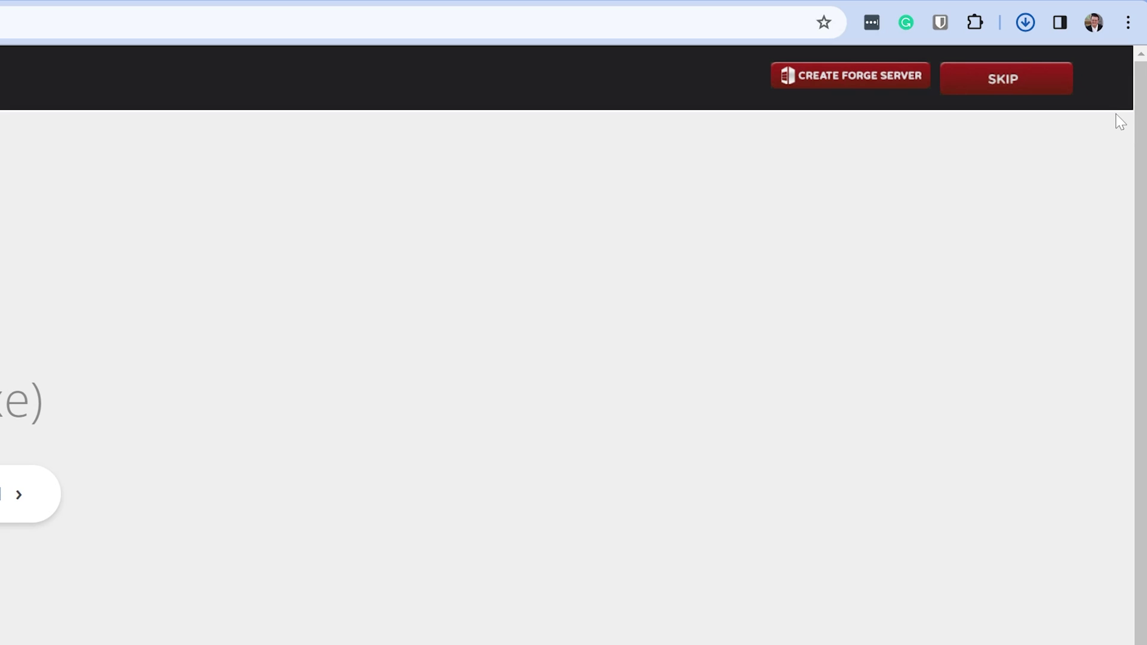
# Check Chrome's download history to confirm the Forge installer download is done
pyautogui.click(1025, 23)
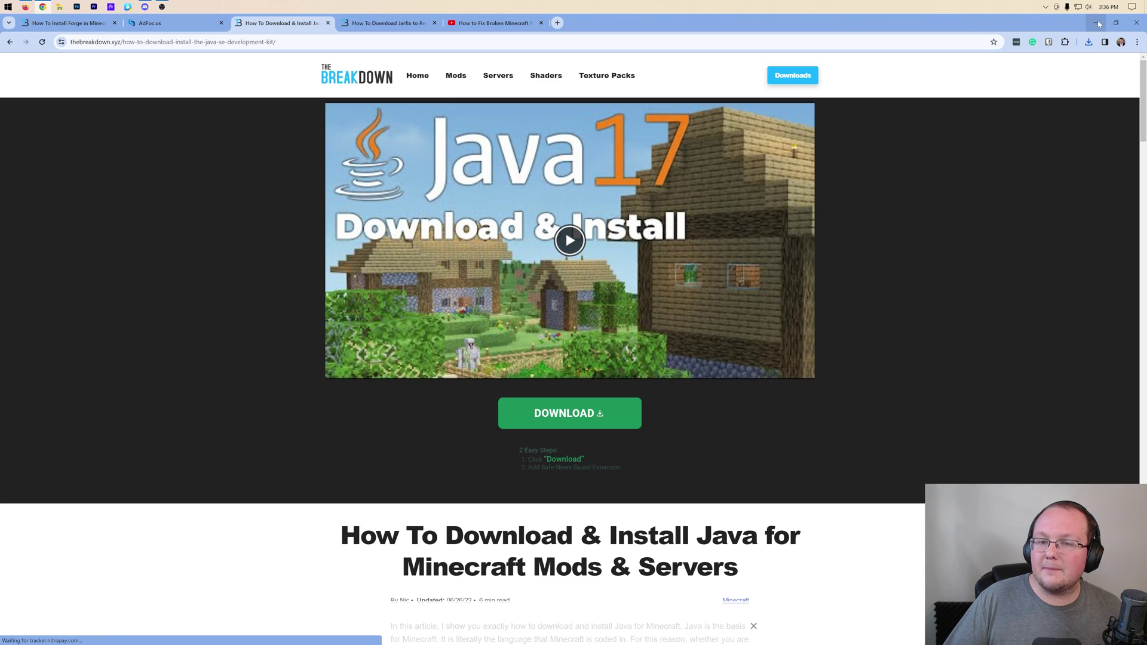
# Minimize the Chrome window so the desktop shows
pyautogui.click(1095, 23)
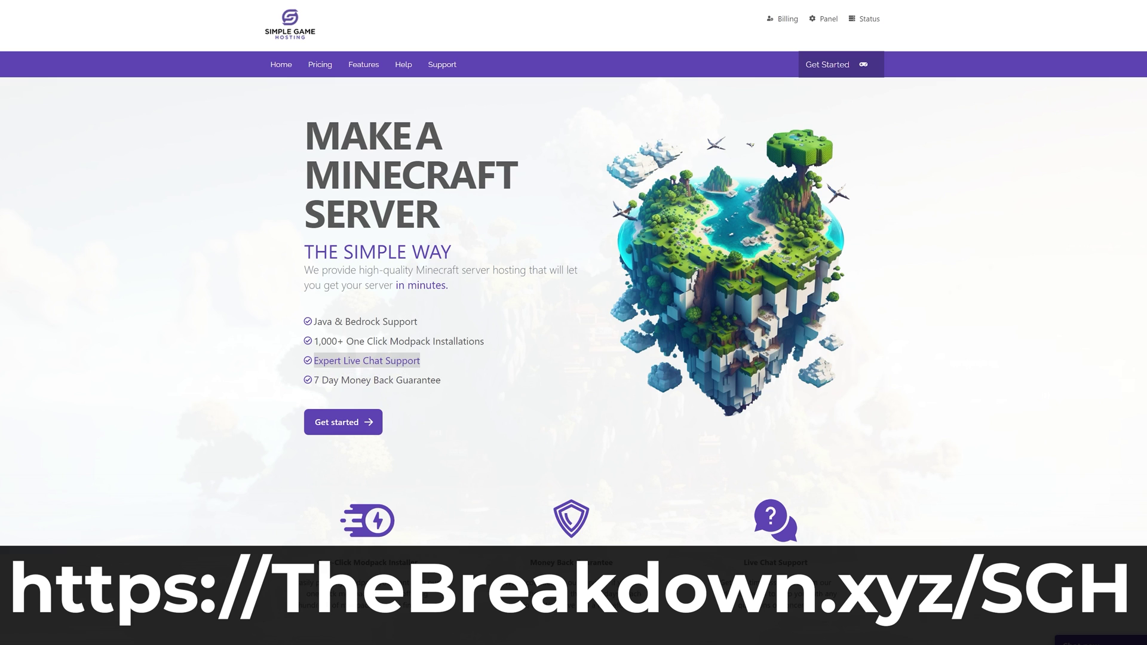
pyautogui.scroll(-1, 438, 365)
pyautogui.scroll(-2, 413, 366)
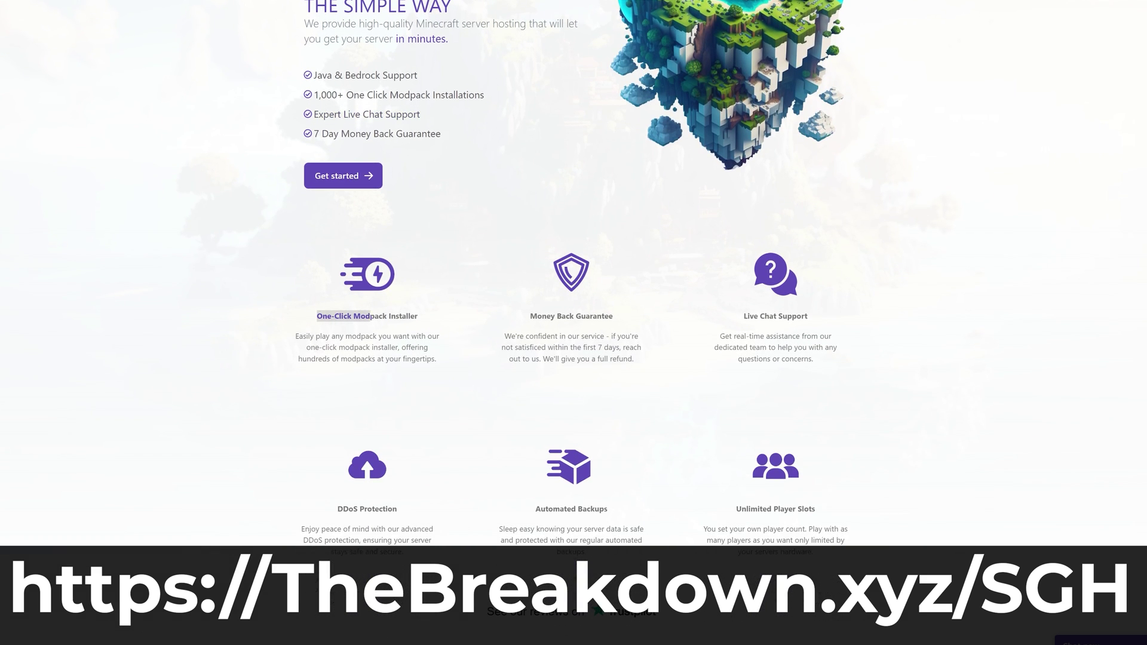
# Search Simple Game Hosting's modpacks for 'Pixelmon'
pyautogui.moveTo(370, 316); pyautogui.dragTo(421, 318)
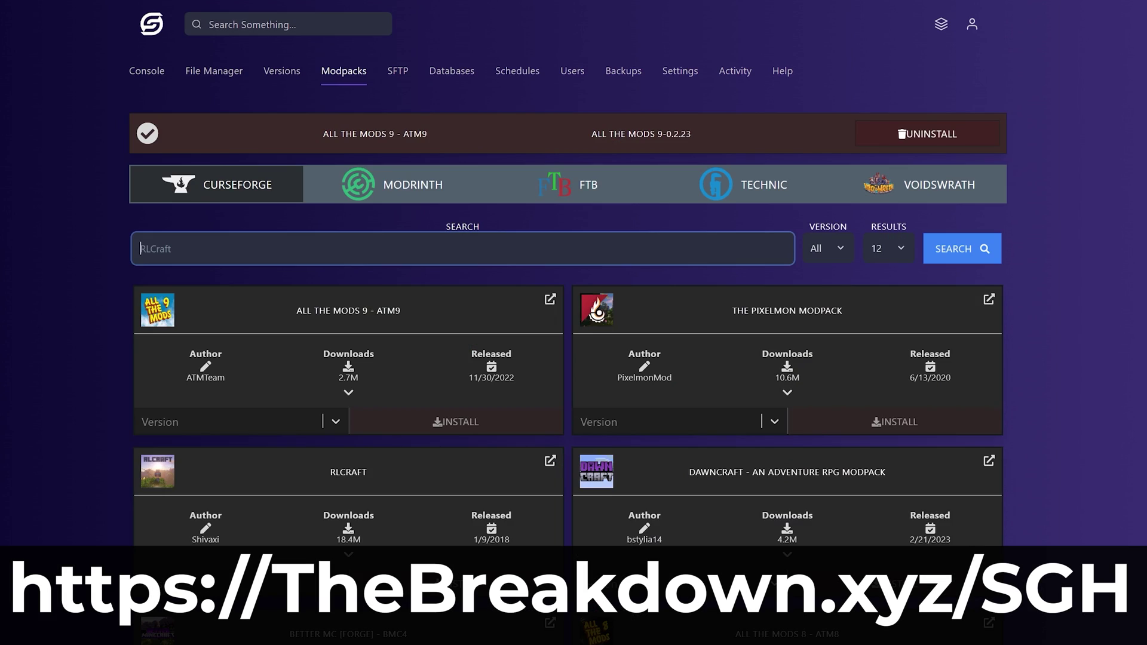
pyautogui.write('Pixelmon')
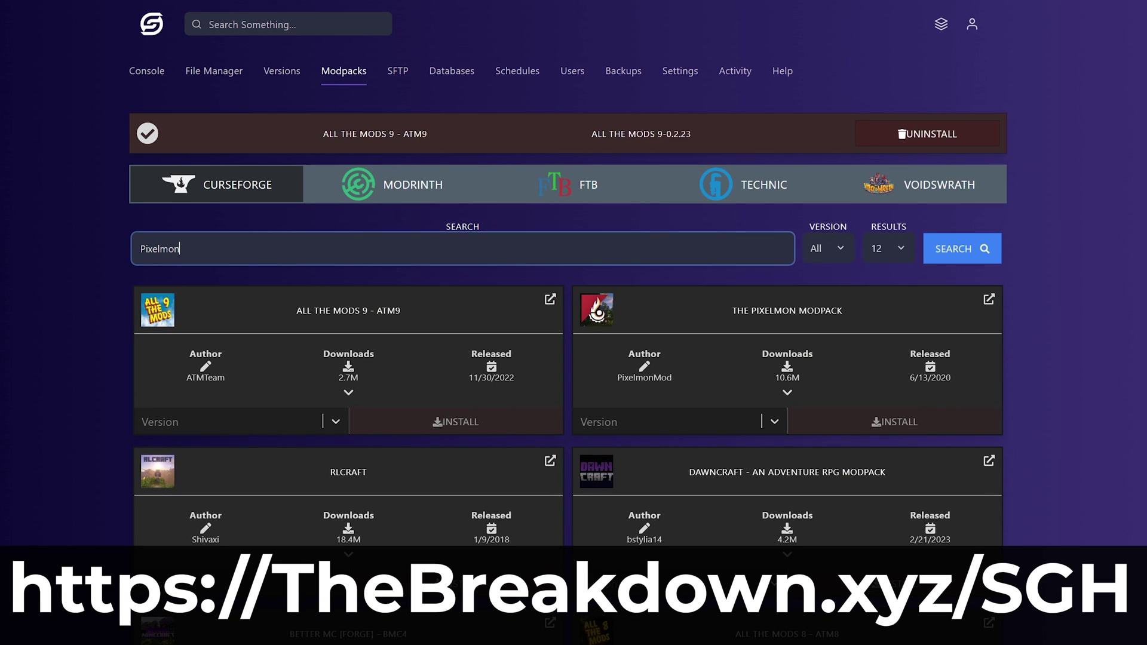
pyautogui.press('Return')
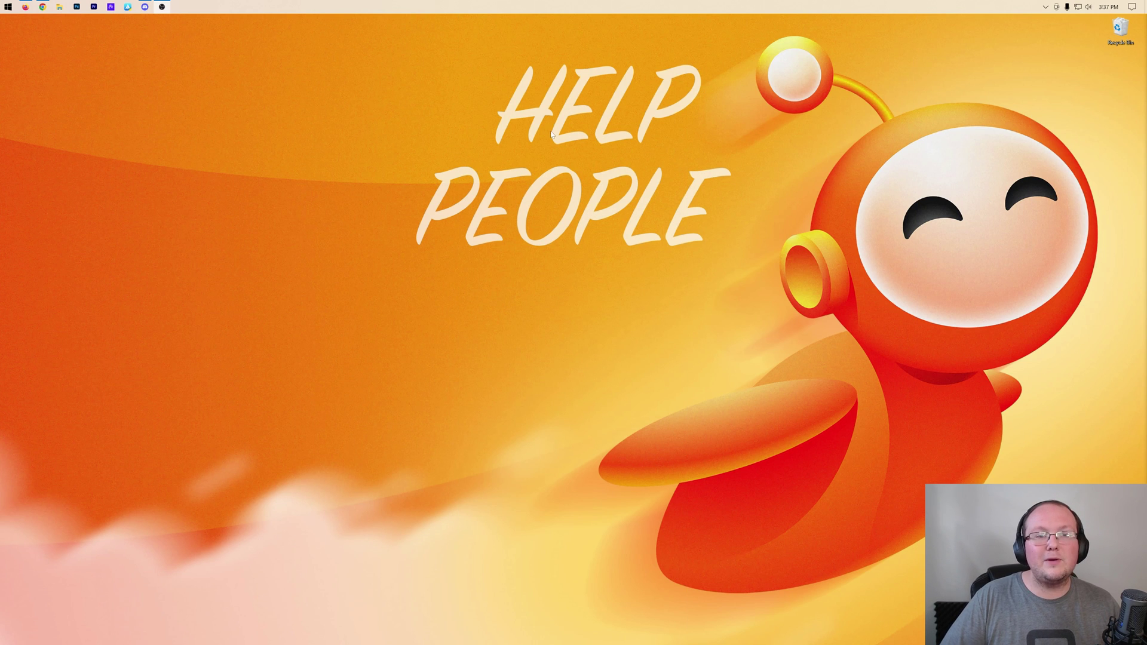
# Drag the Forge 1.20.4 installer jar from Downloads to the desktop, then choose Open with
pyautogui.click(60, 7)
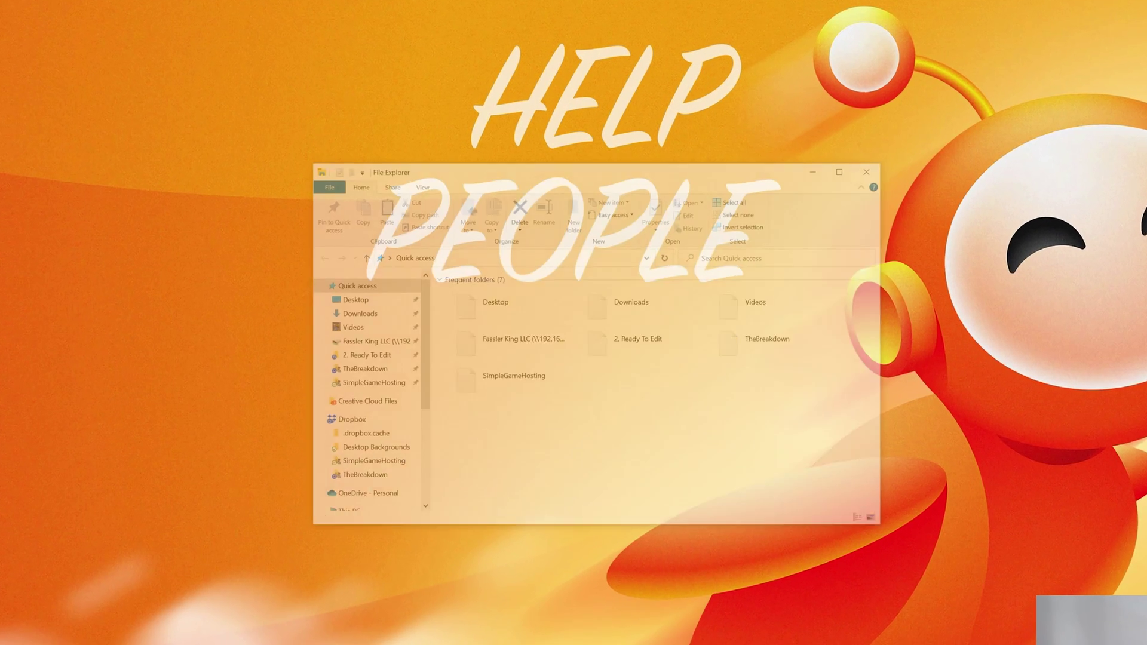
pyautogui.click(323, 350)
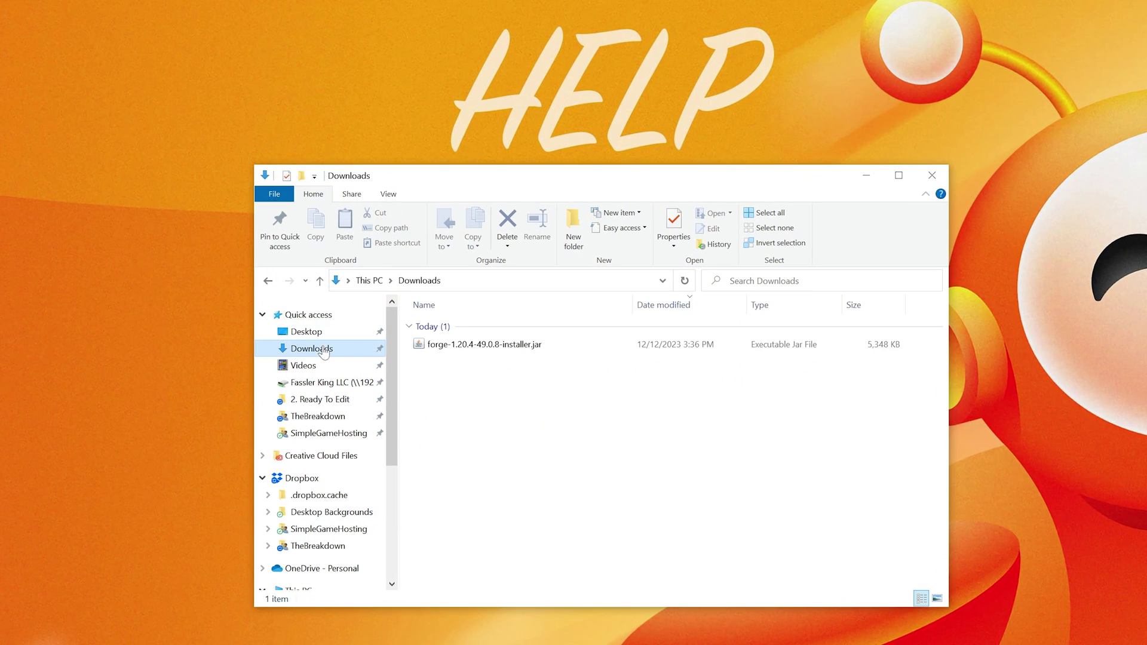
pyautogui.click(472, 350)
pyautogui.moveTo(466, 354)
pyautogui.mouseDown()
pyautogui.moveTo(297, 98)
pyautogui.moveTo(225, 105)
pyautogui.mouseUp()
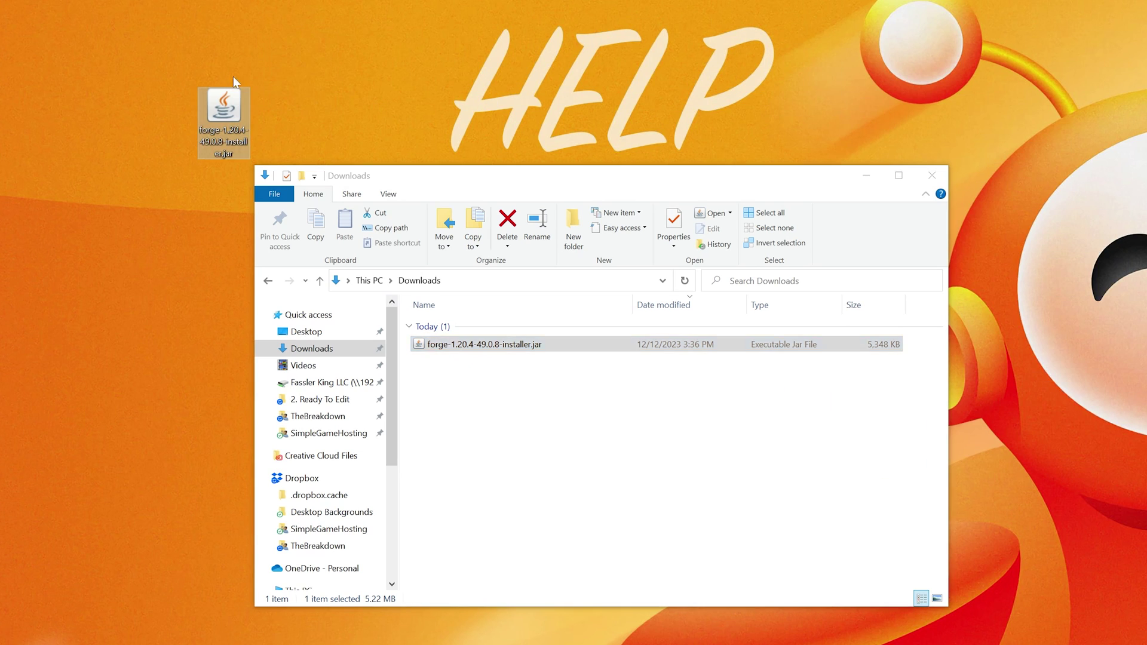
pyautogui.click(932, 175)
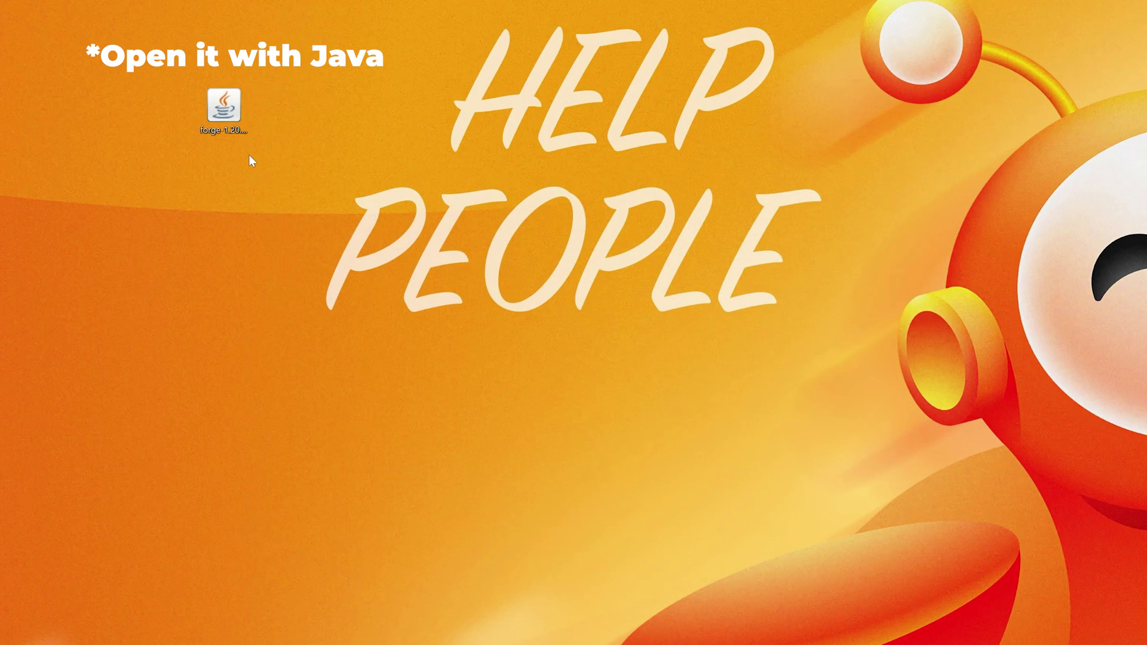
pyautogui.rightClick(228, 111)
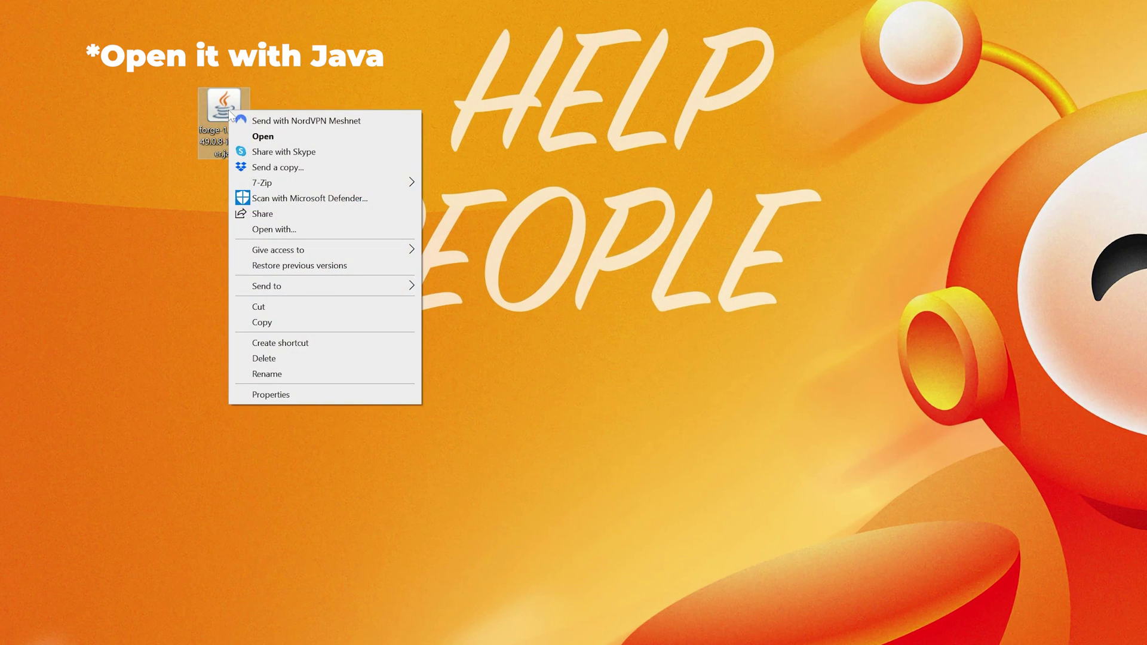
pyautogui.click(305, 232)
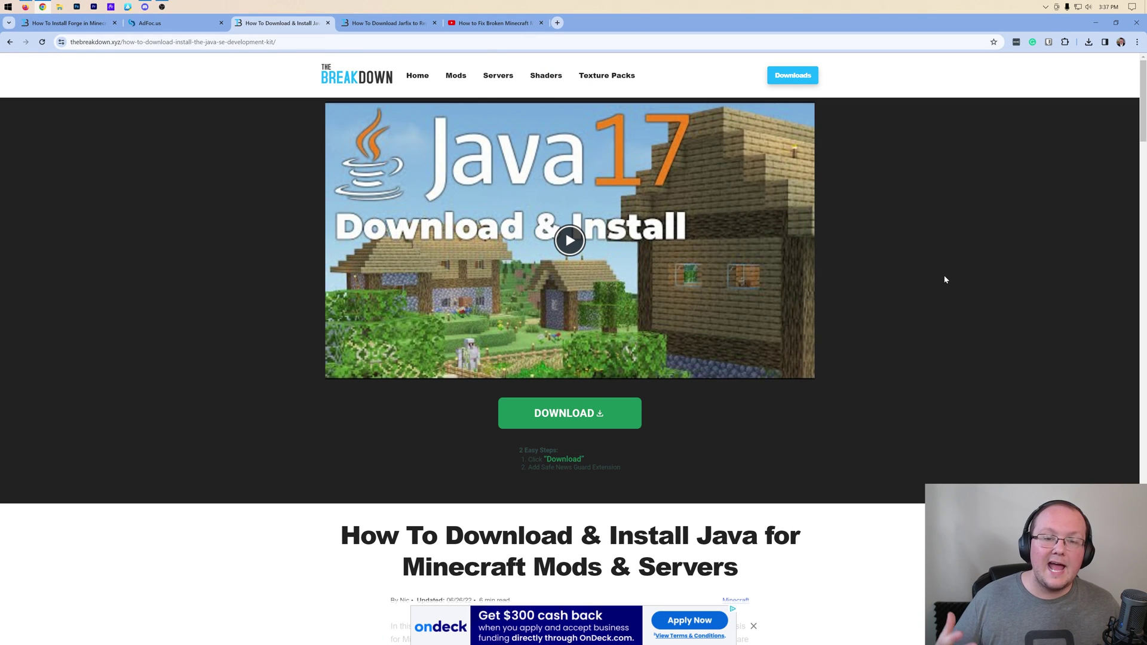
pyautogui.scroll(-5, 880, 349)
pyautogui.scroll(5, 878, 353)
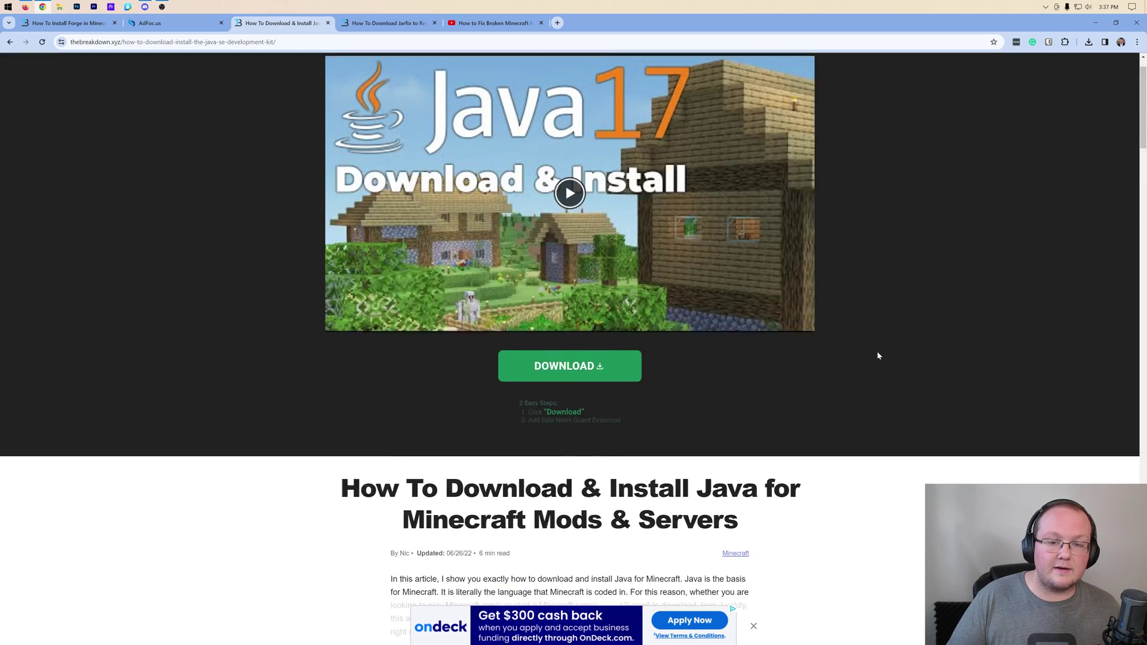
# Review the Java, Jarfix and broken-mods video tabs, then minimize Chrome
pyautogui.hotkey('ctrl', 'Tab')
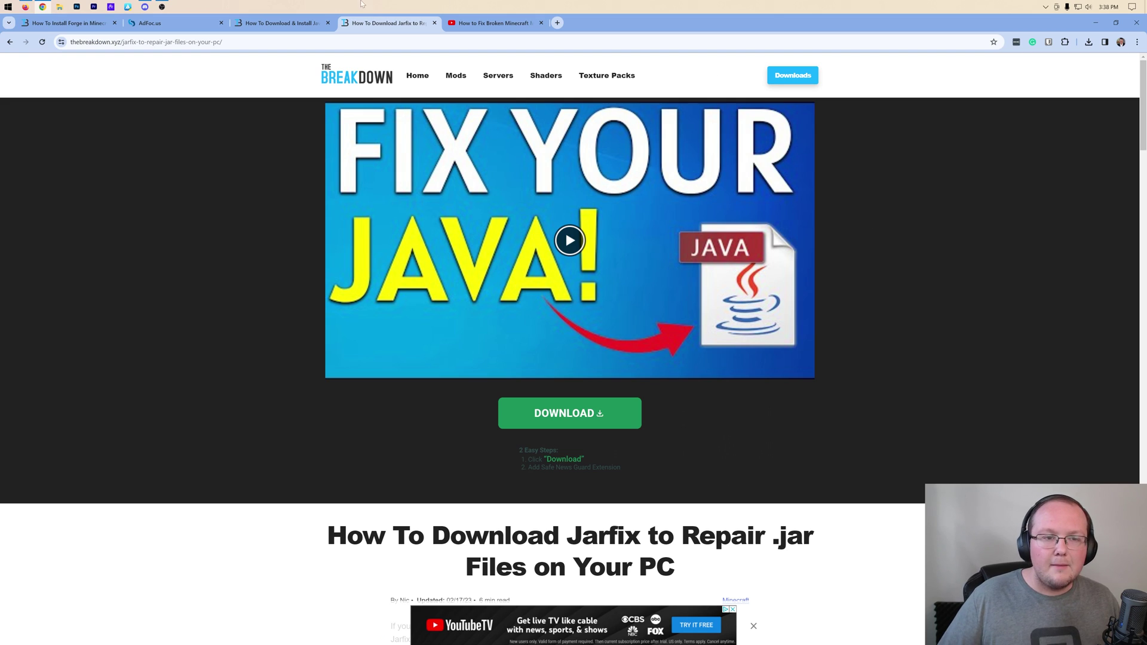
pyautogui.click(310, 23)
pyautogui.click(385, 22)
pyautogui.click(453, 25)
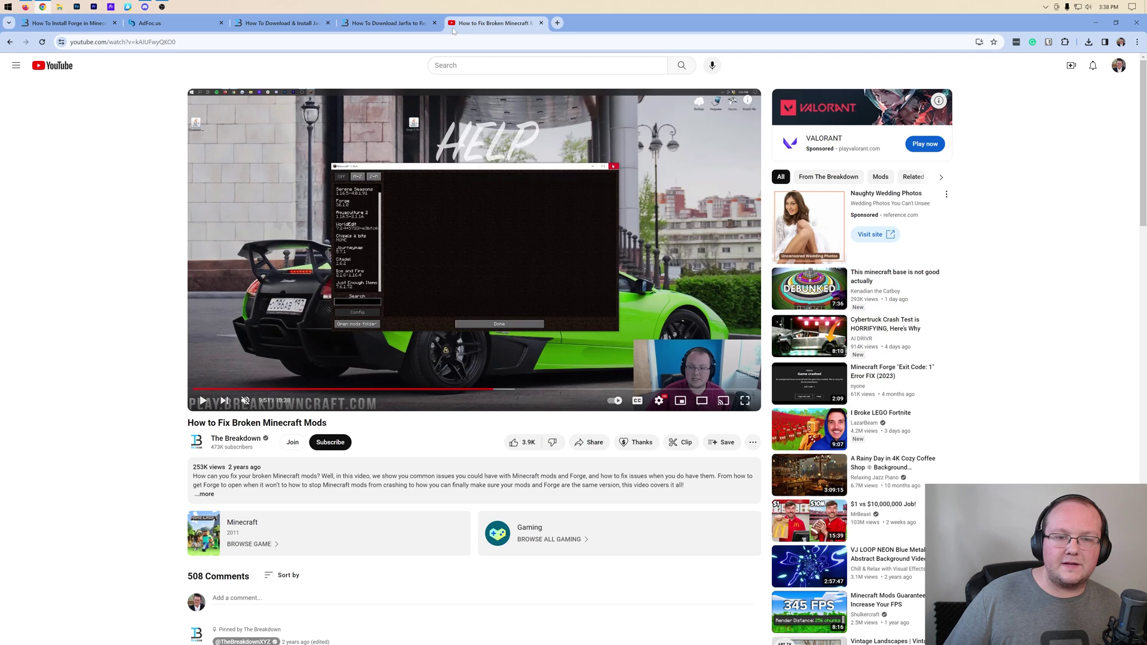
pyautogui.click(1096, 23)
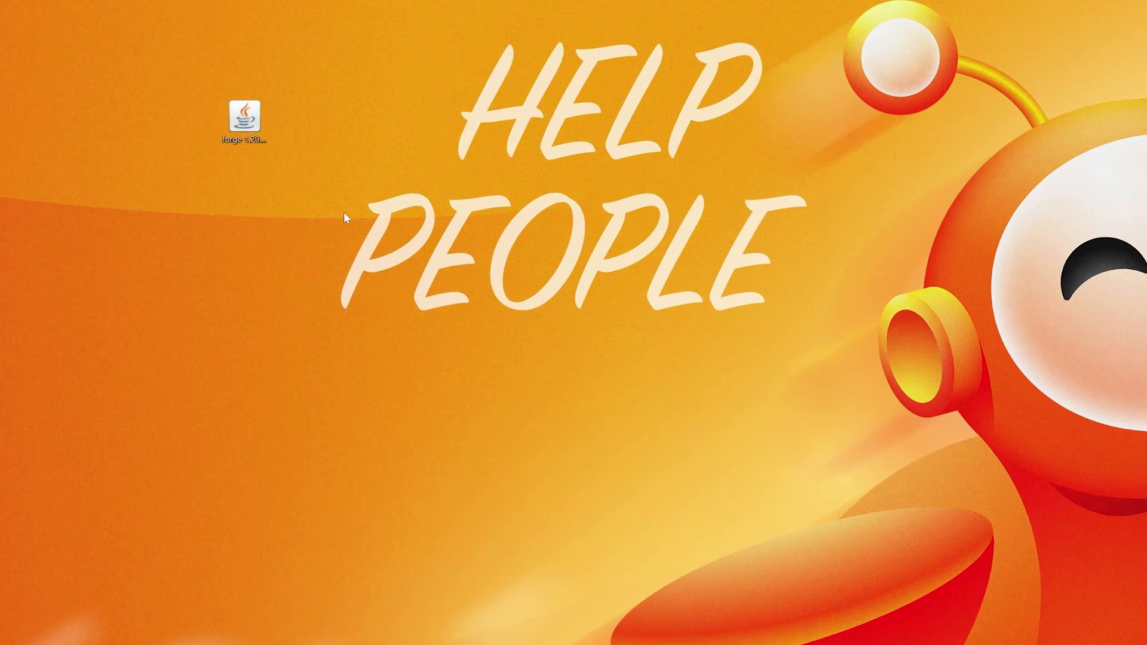
# Open the desktop Forge installer with Java(TM) Platform SE binary
pyautogui.rightClick(148, 134)
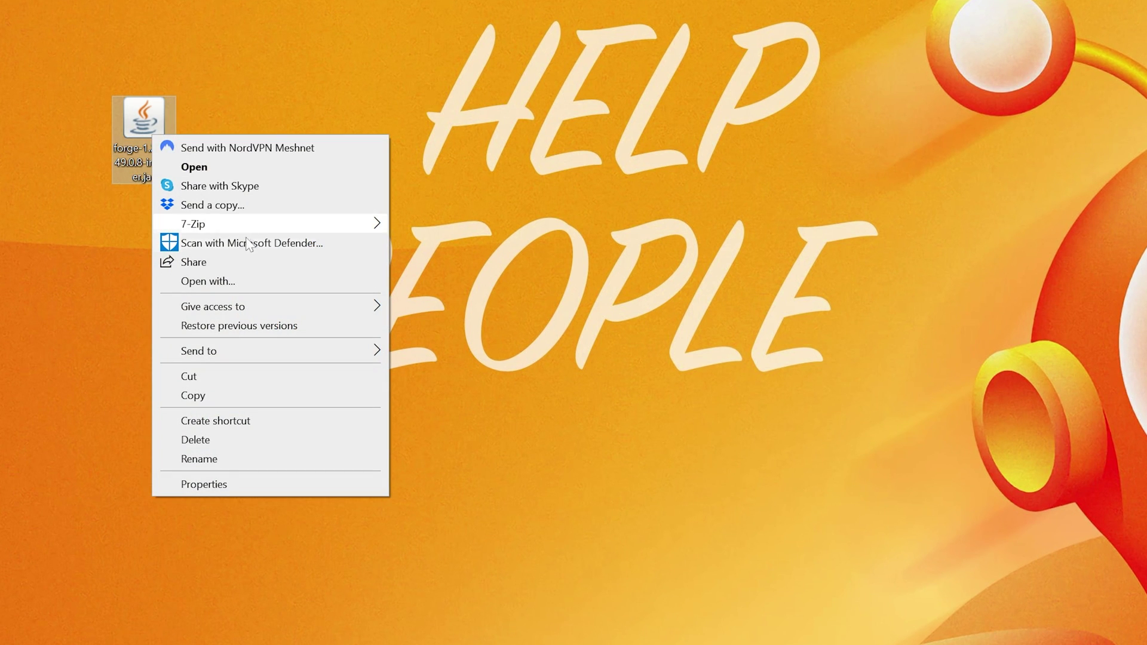
pyautogui.click(253, 286)
pyautogui.click(659, 508)
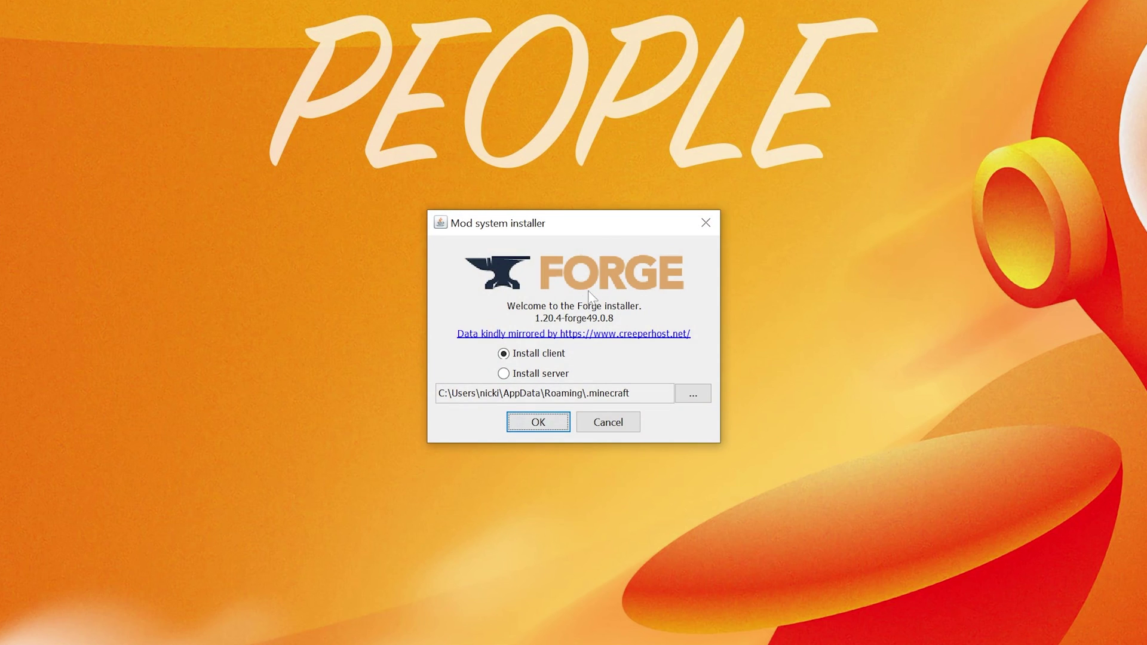
# Install the 1.20.4-forge49.0.8 client and dismiss the completion message
pyautogui.click(538, 355)
pyautogui.click(538, 422)
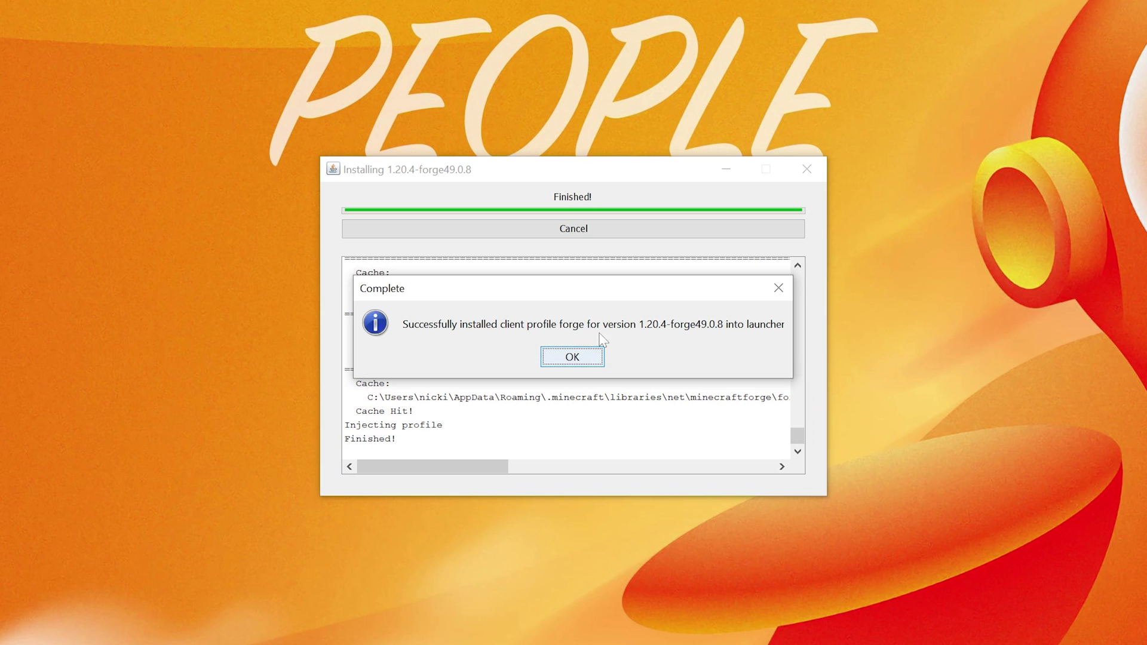
pyautogui.click(574, 357)
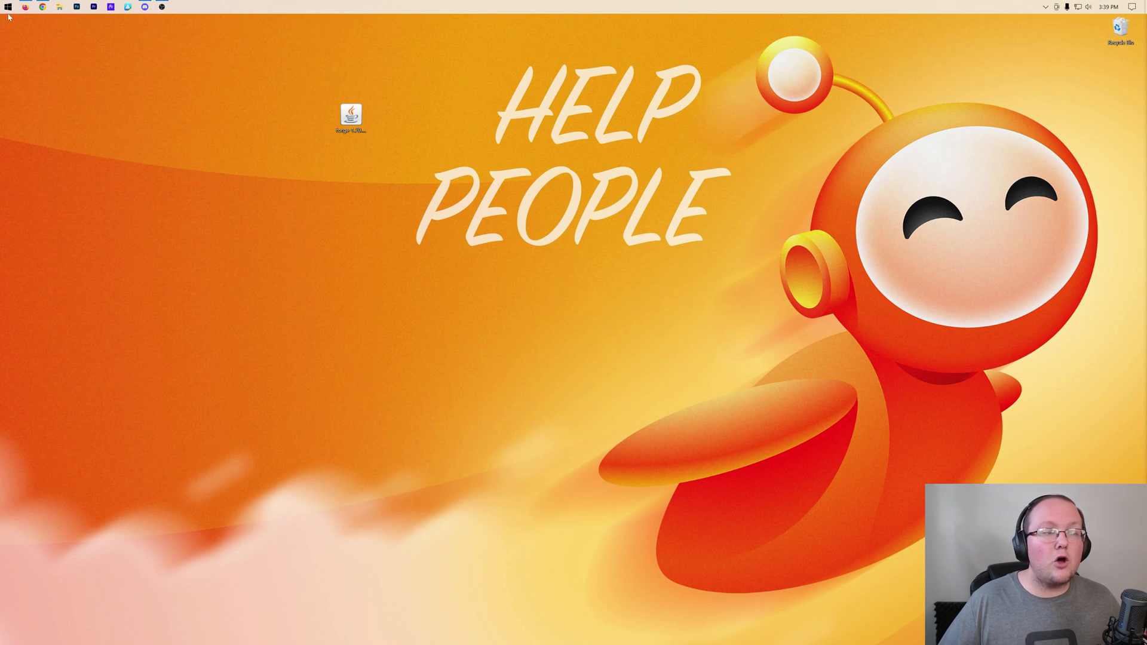
# Launch Minecraft Launcher and keep forge as the installation to play
pyautogui.press('super')
pyautogui.click(214, 59)
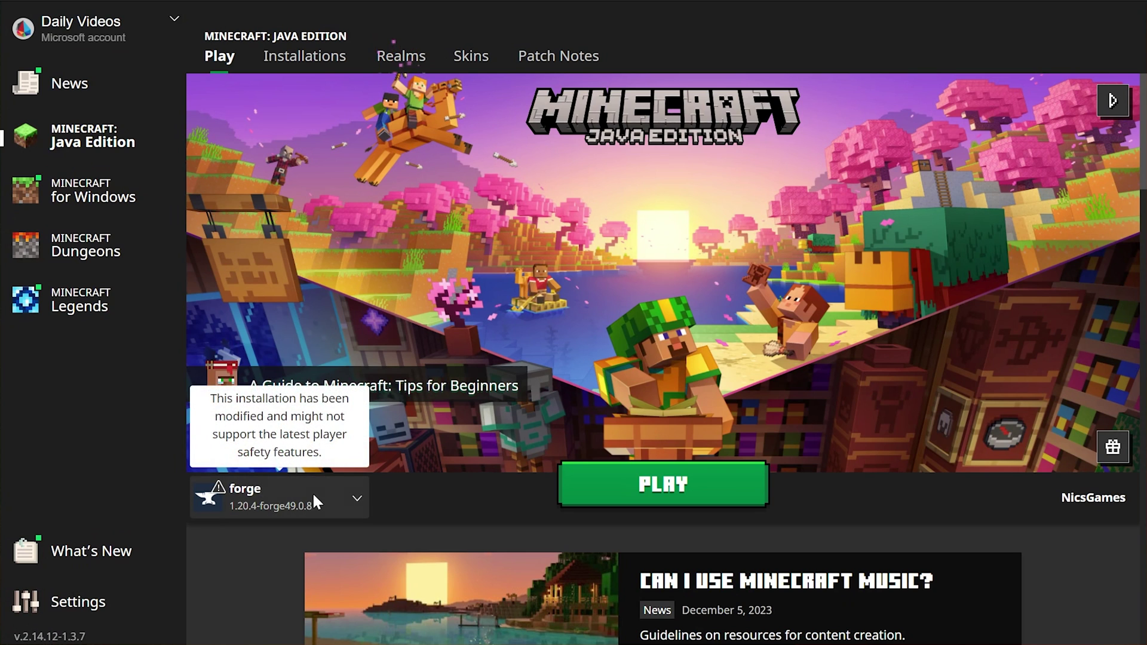
pyautogui.click(312, 491)
pyautogui.click(332, 375)
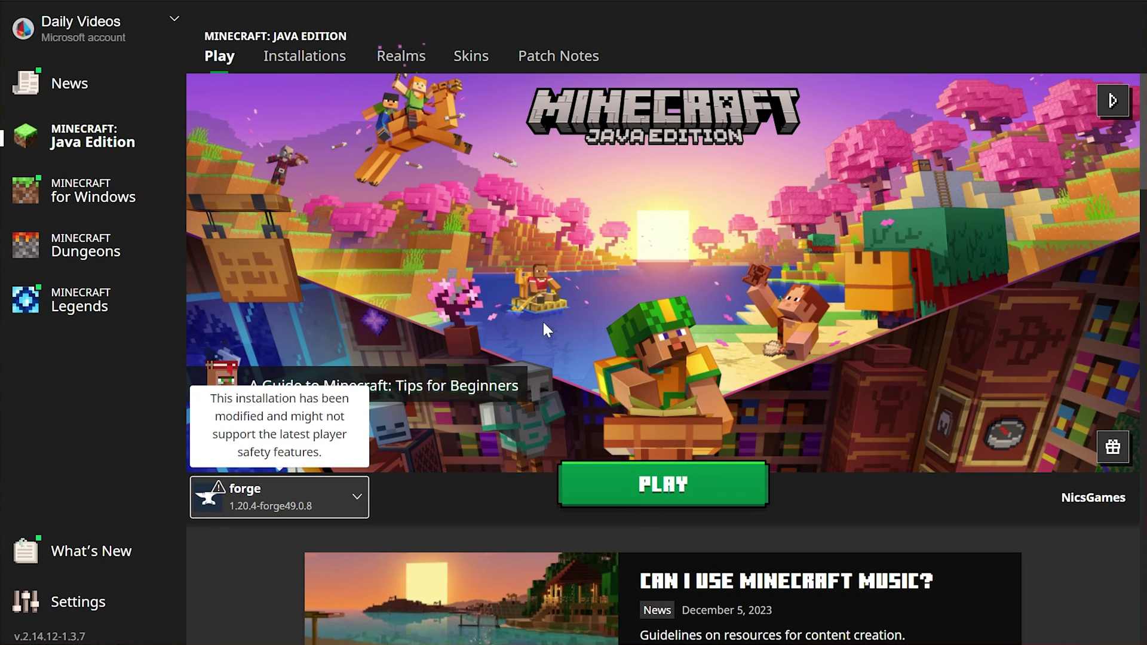
# Check that forge is listed among modded installations by toggling the Modded filter
pyautogui.click(323, 62)
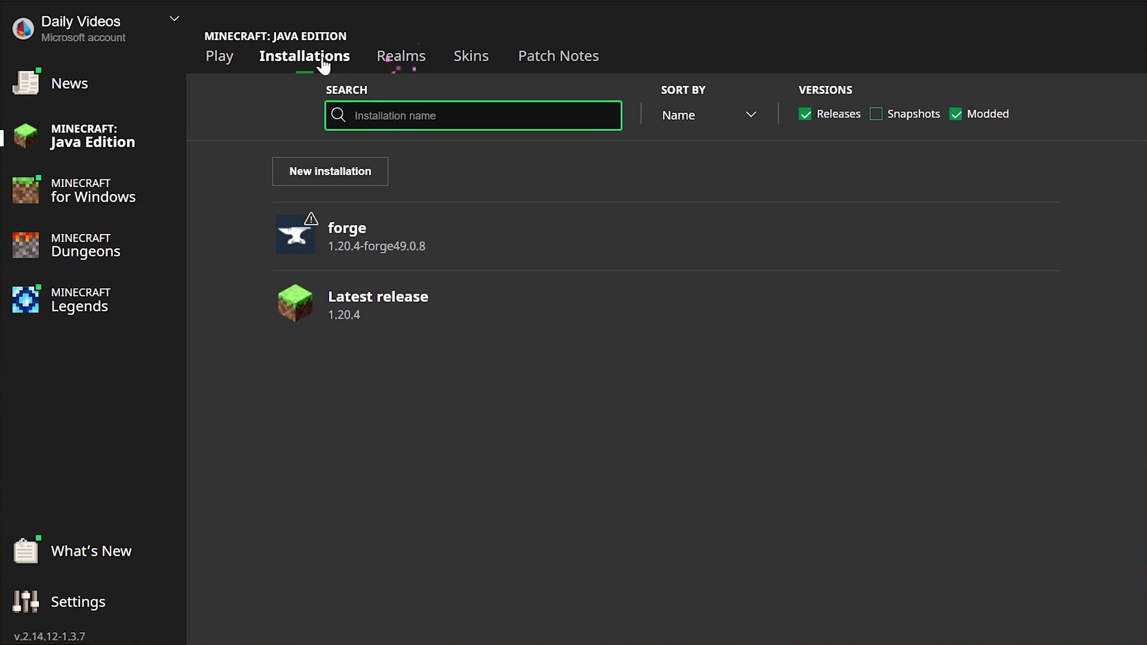
pyautogui.click(980, 116)
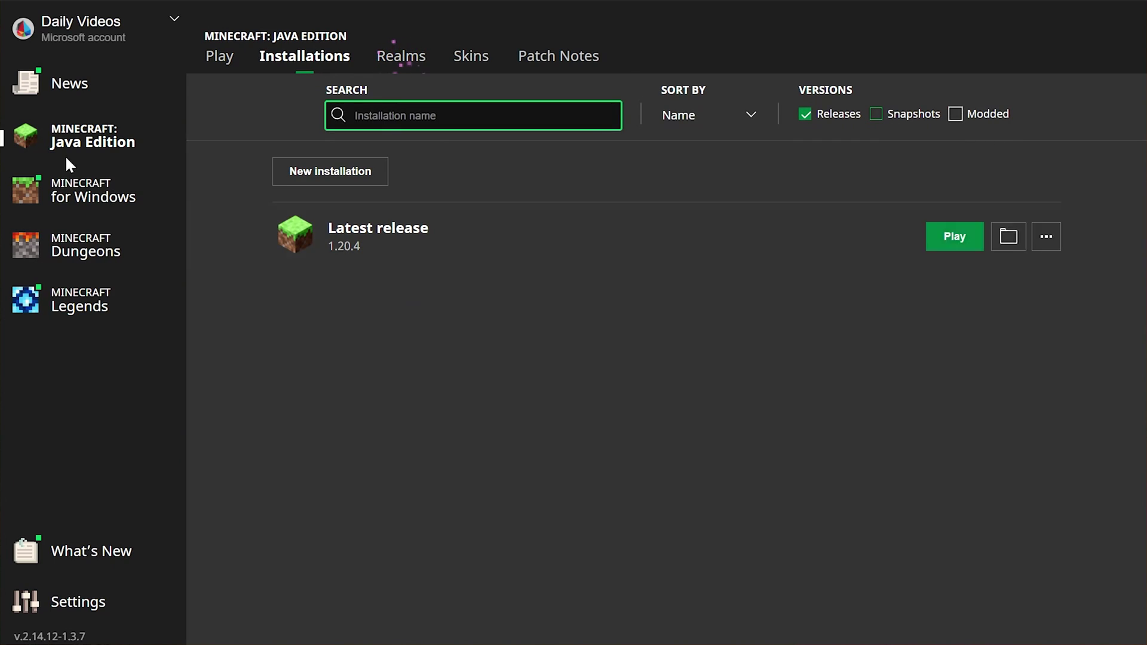
pyautogui.click(973, 119)
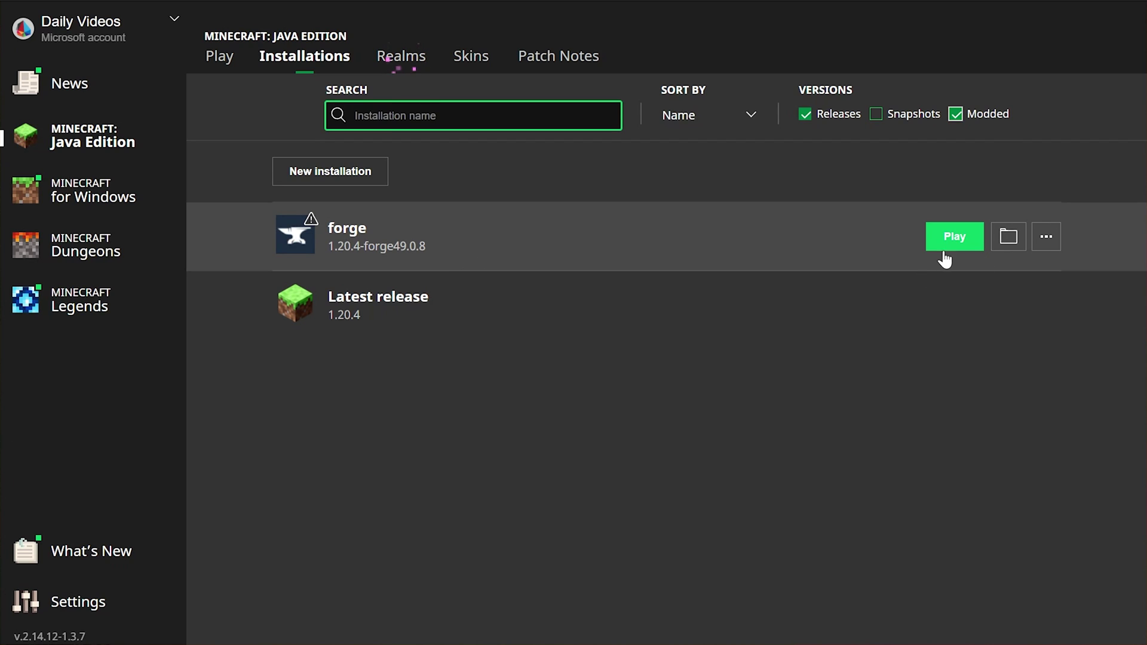
# Create the 'SimpleGameHosting.com' installation with version 1.20.4-forge49.0.8 and 2560x1440 resolution
pyautogui.click(368, 172)
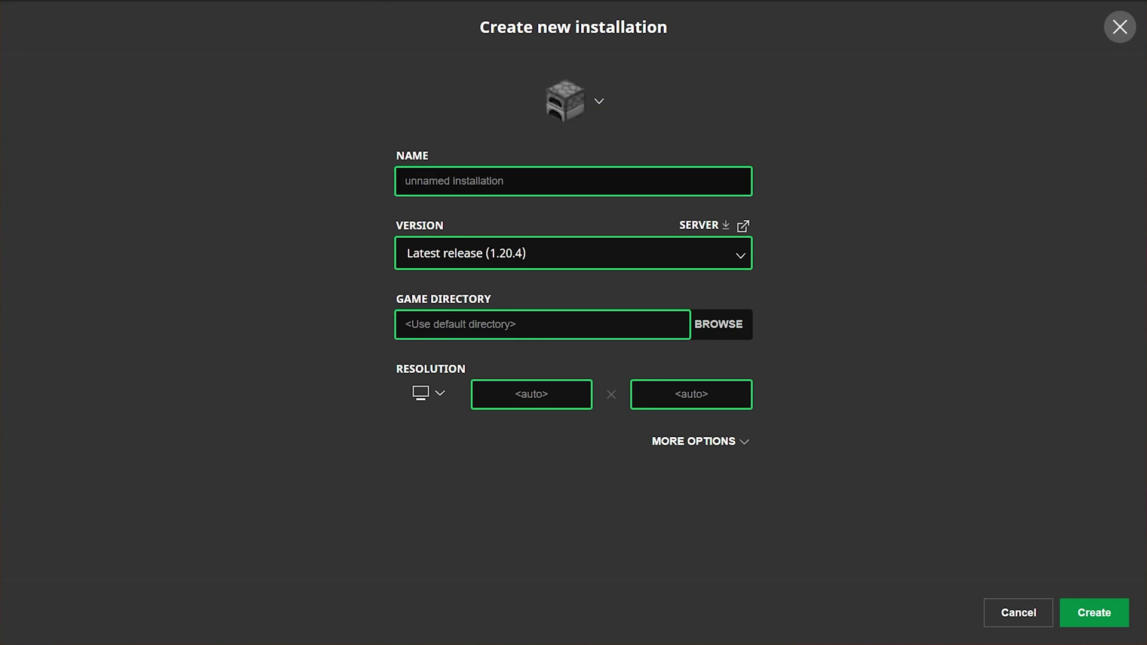
pyautogui.write('SimpleGam')
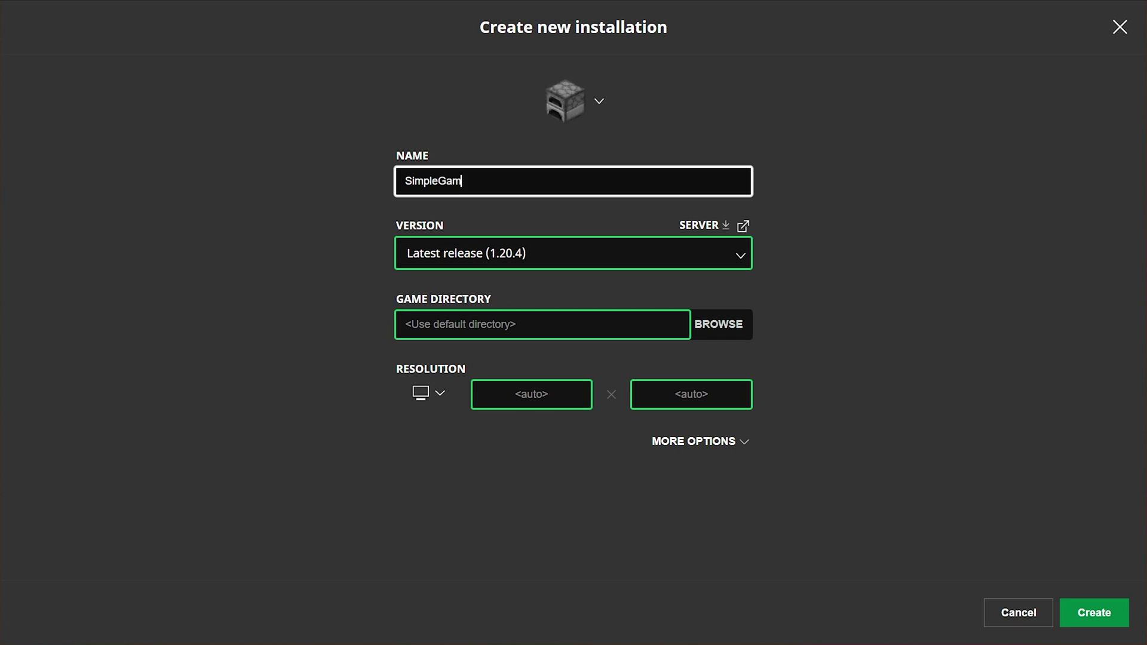
pyautogui.write('eHosting.com')
pyautogui.click(744, 255)
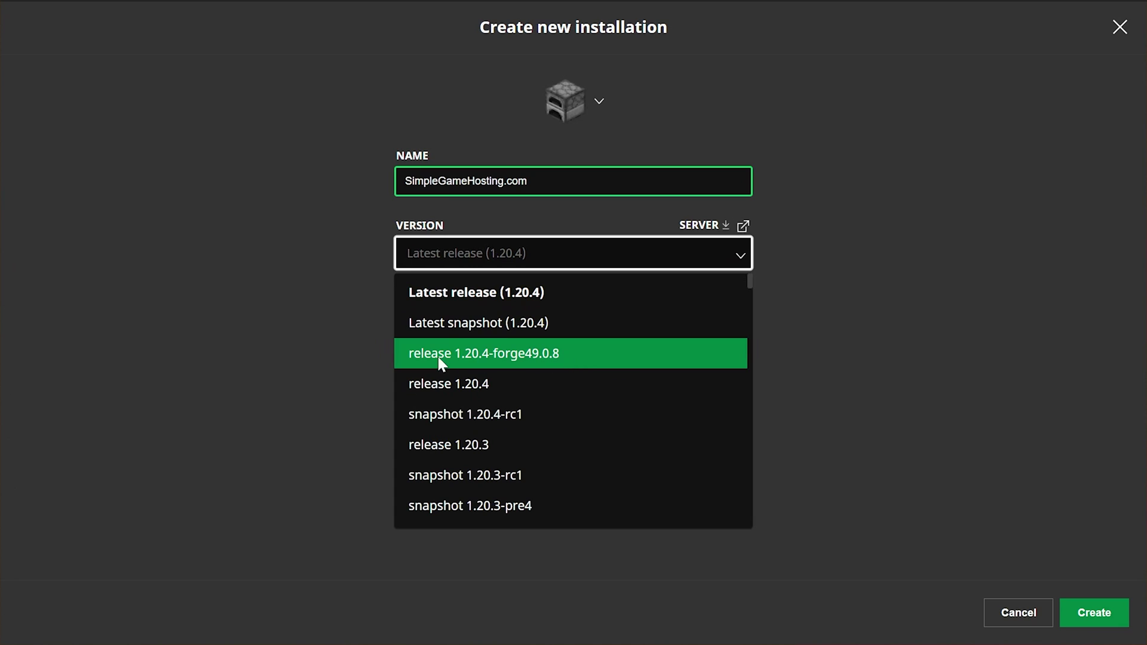
pyautogui.click(532, 360)
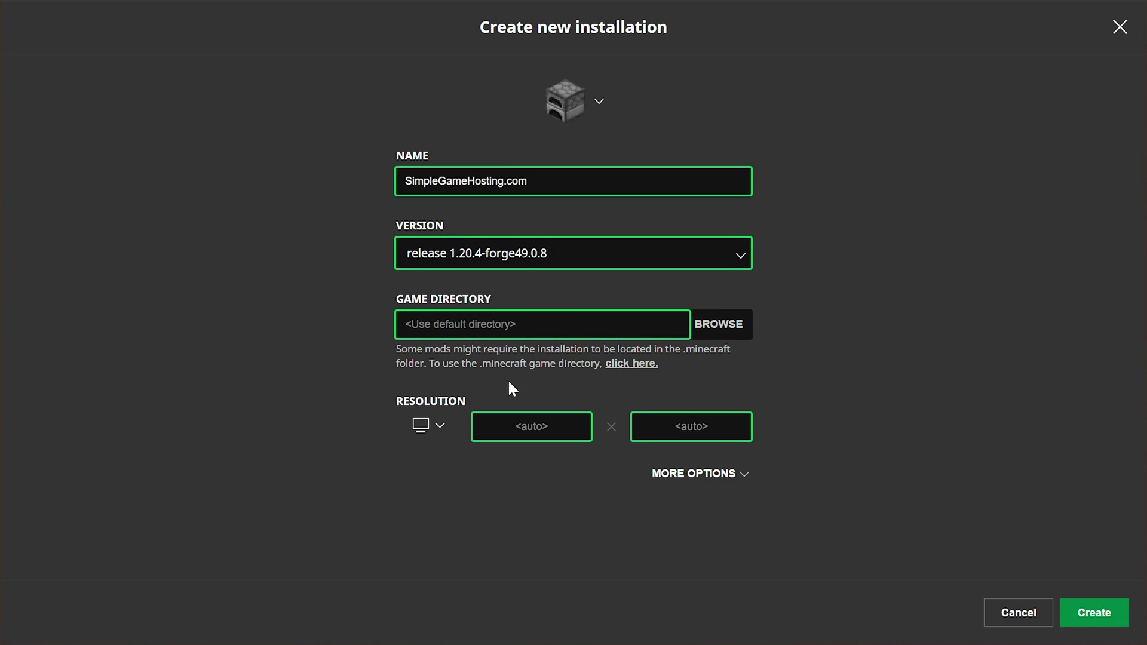
pyautogui.click(422, 425)
pyautogui.click(444, 391)
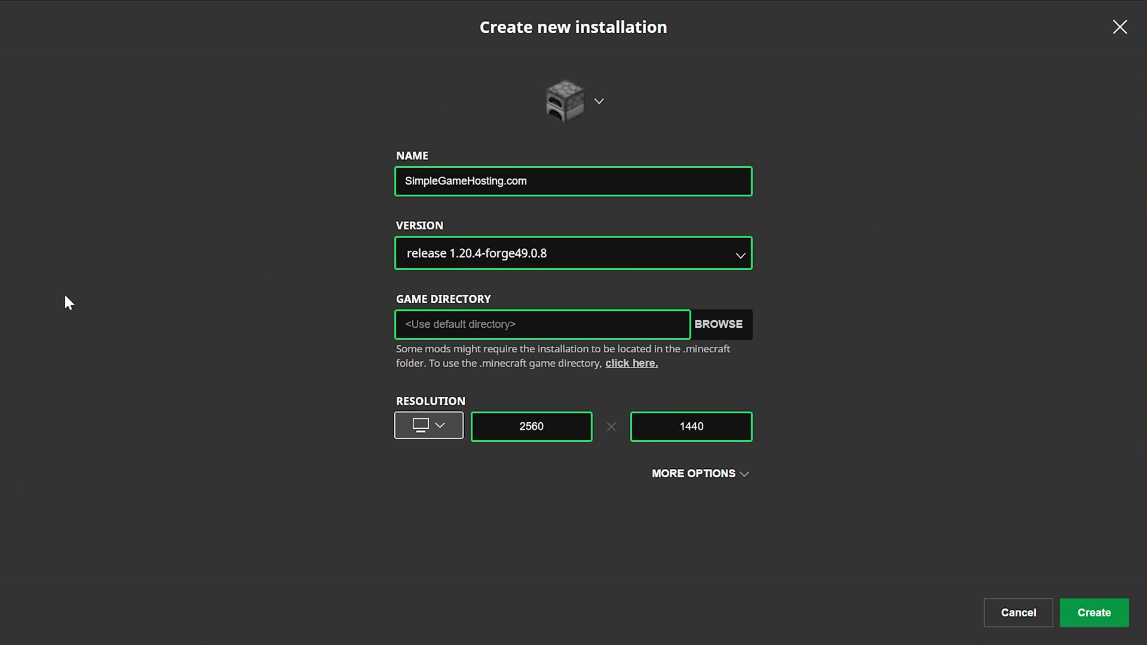
pyautogui.click(545, 247)
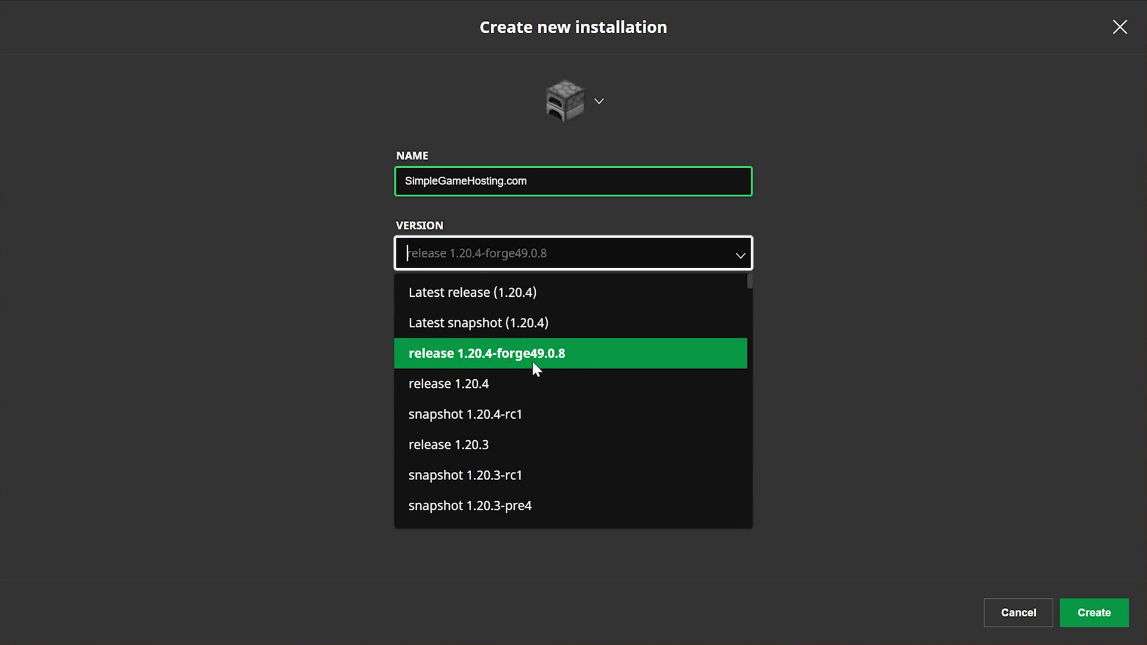
pyautogui.scroll(-1, 494, 358)
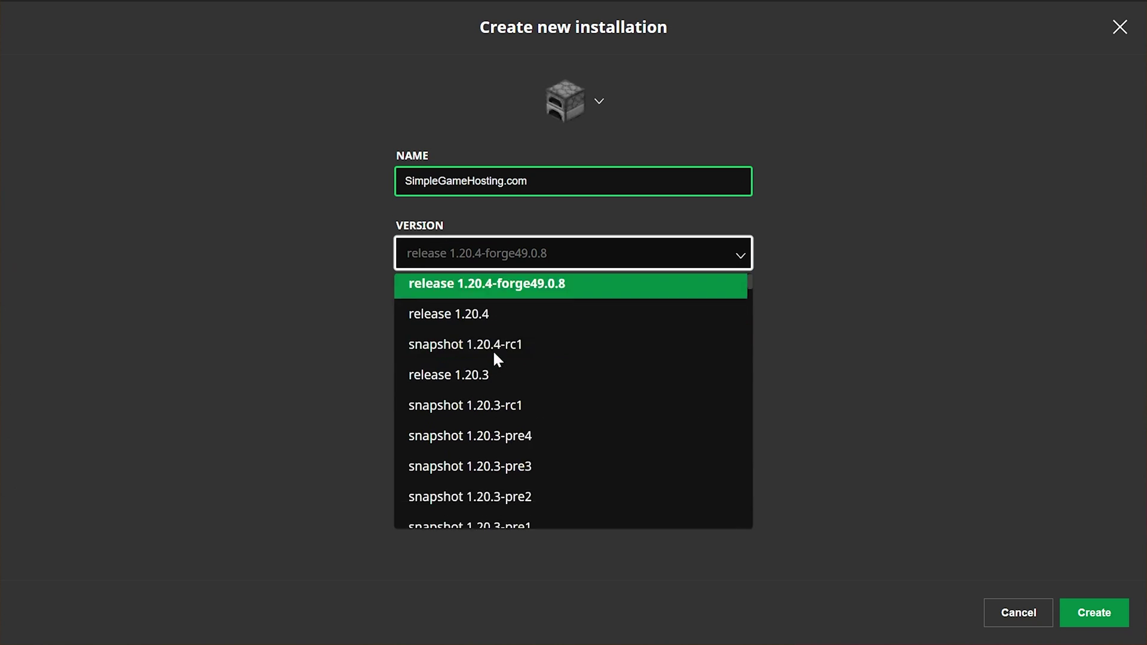
pyautogui.scroll(-5, 493, 359)
pyautogui.scroll(-5, 496, 360)
pyautogui.click(901, 349)
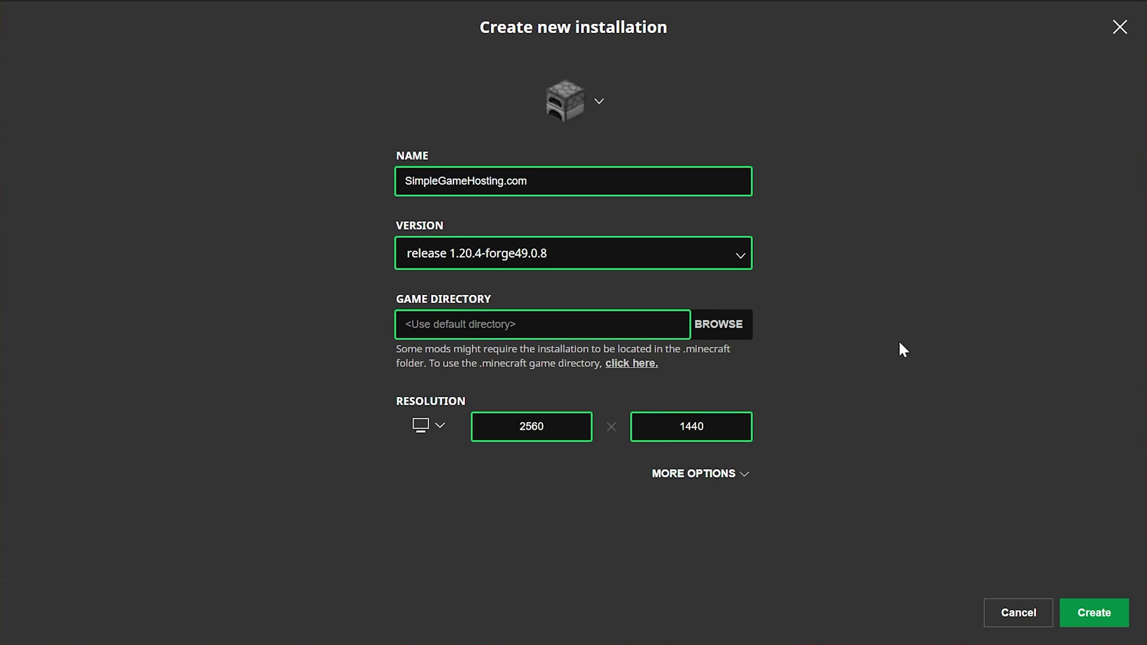
pyautogui.click(1094, 616)
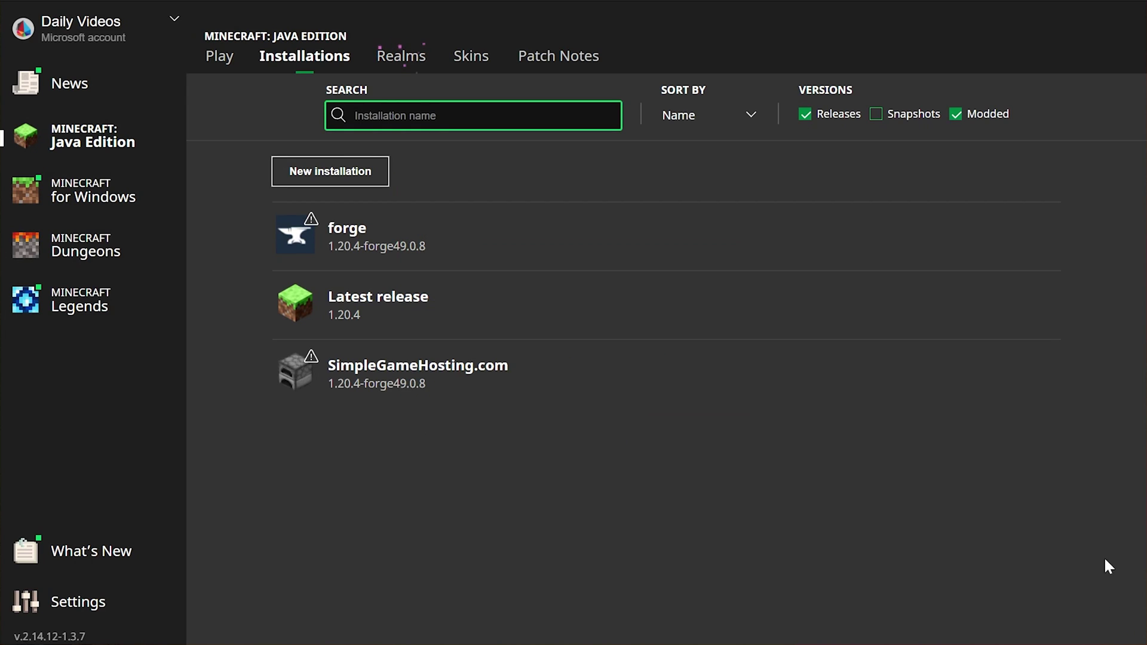
pyautogui.moveTo(418, 374)
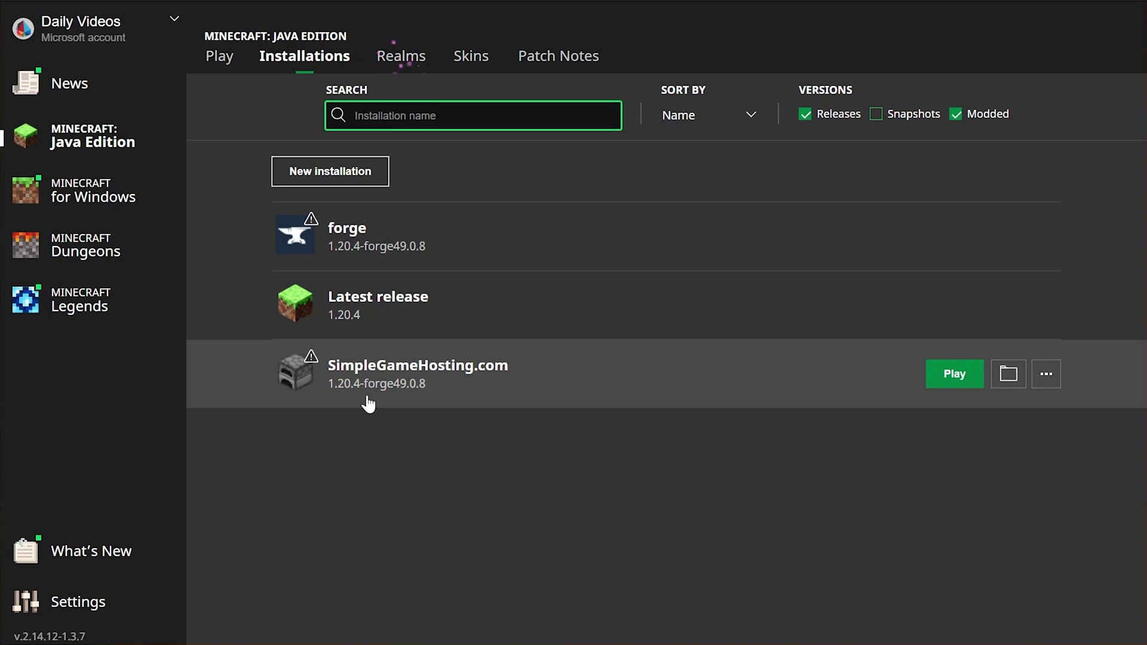
# Play the SimpleGameHosting.com installation, accepting the modded installation warning
pyautogui.click(941, 386)
pyautogui.click(764, 420)
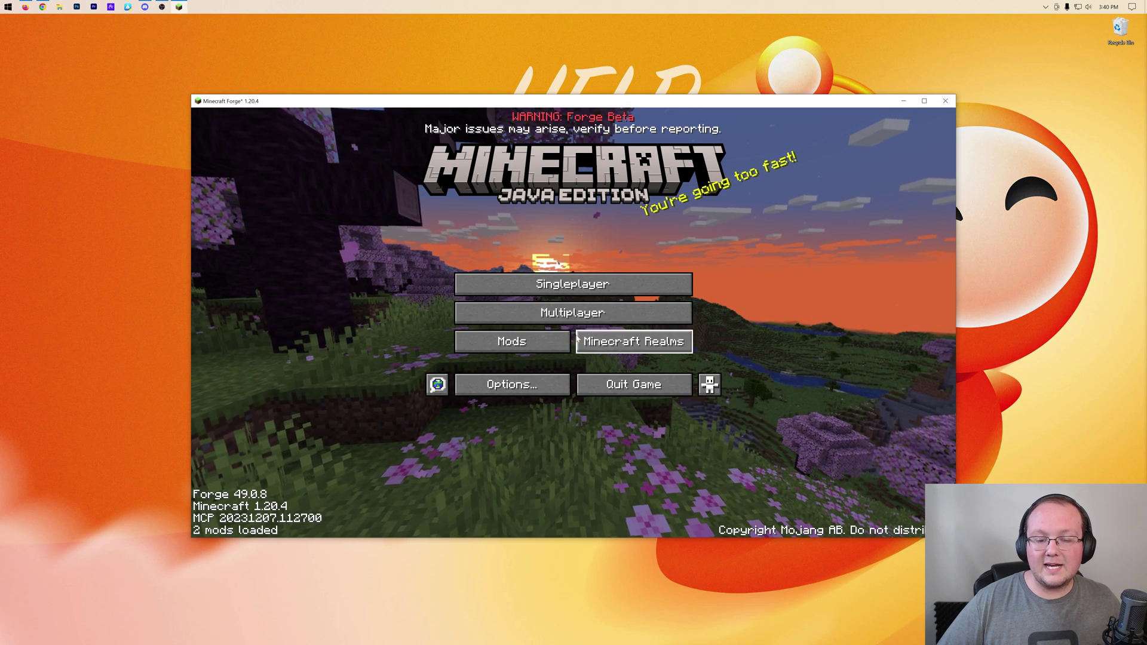
# Open the Mods list, inspect the empty mods folder twice, then go back to the title screen
pyautogui.click(545, 346)
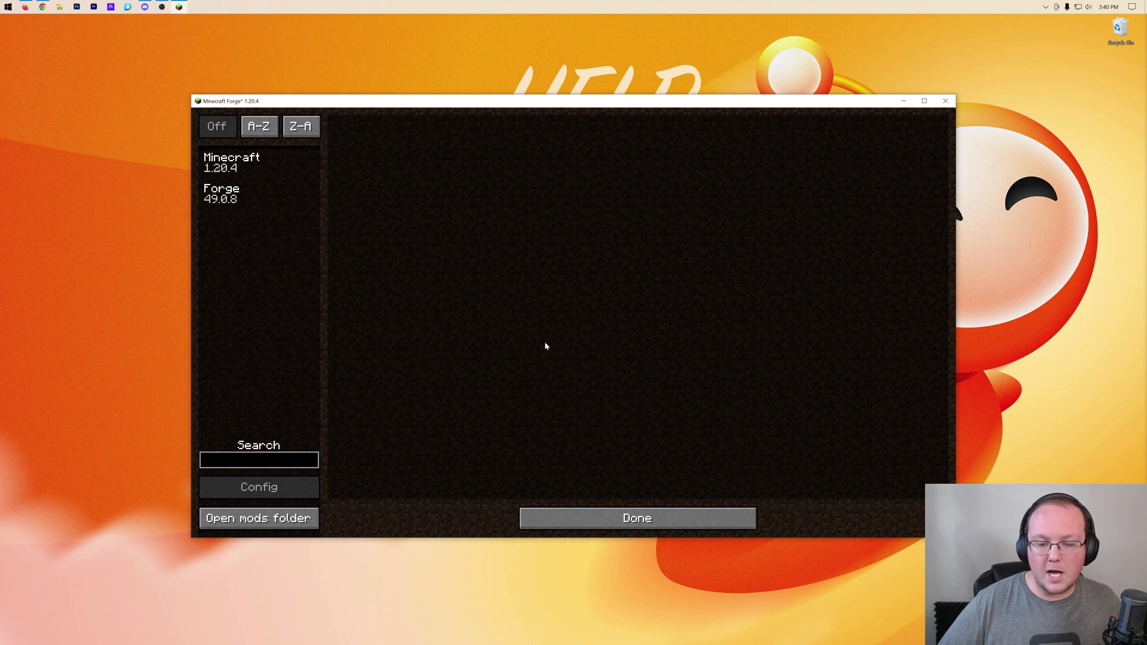
pyautogui.click(286, 517)
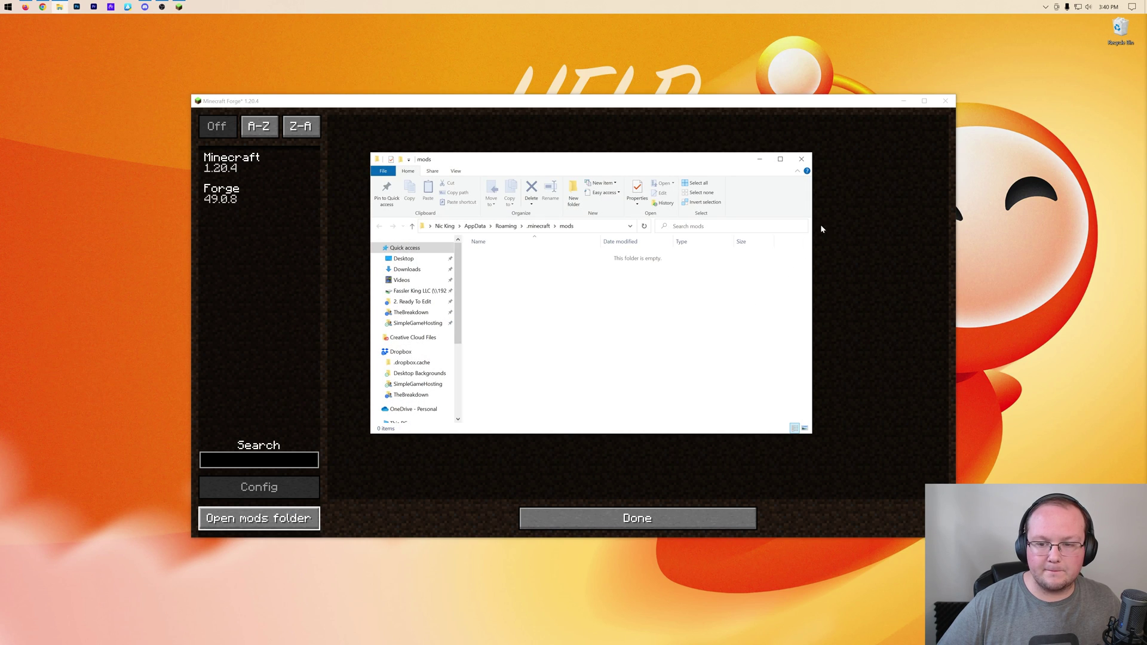
pyautogui.click(801, 159)
pyautogui.press('Escape')
pyautogui.click(491, 348)
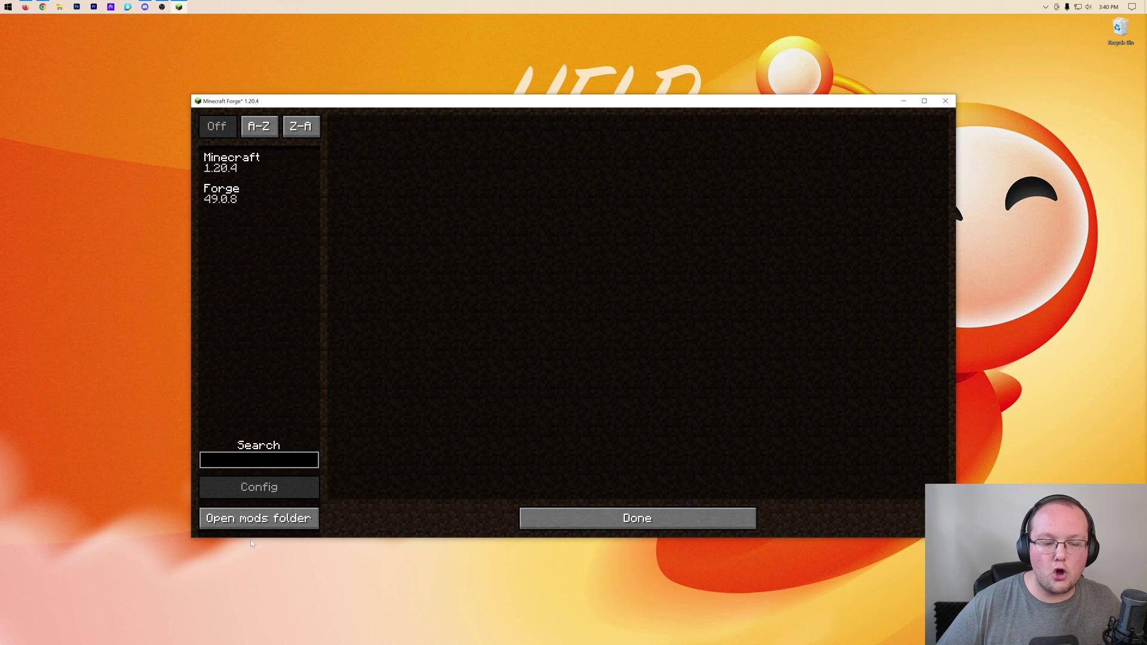
pyautogui.click(254, 522)
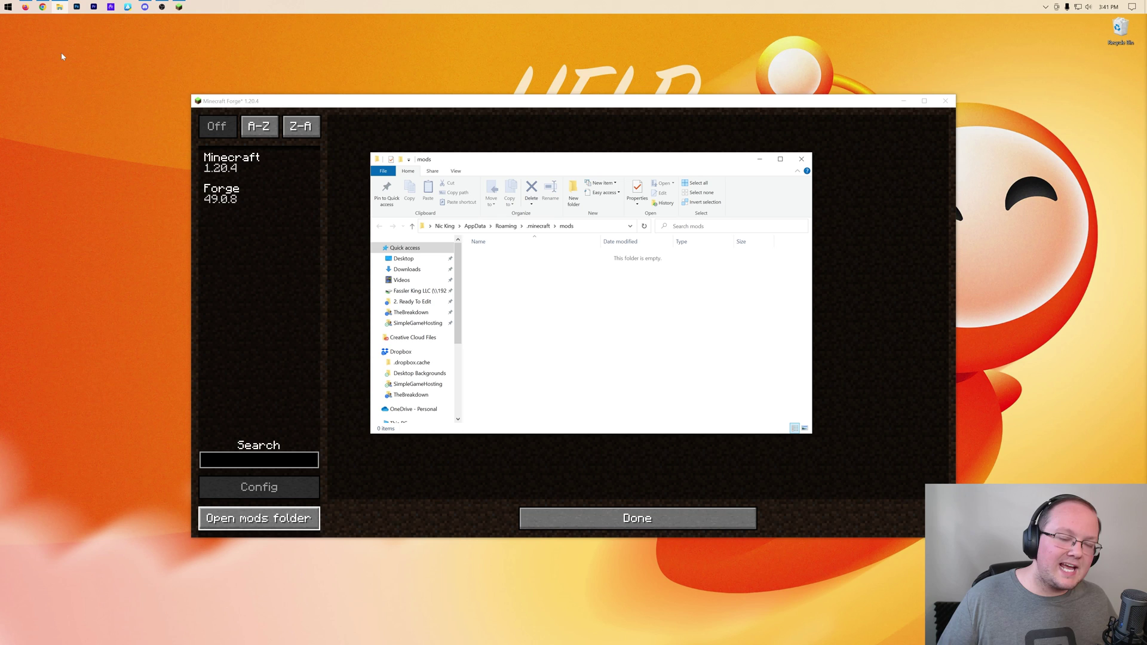
pyautogui.click(801, 159)
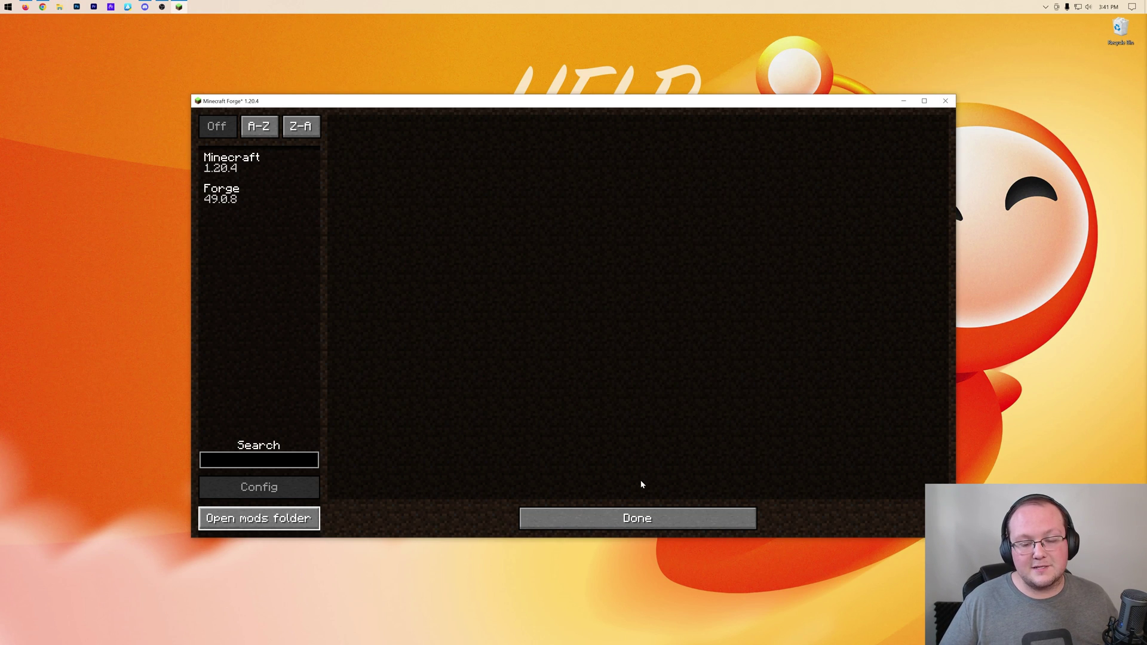
pyautogui.click(622, 515)
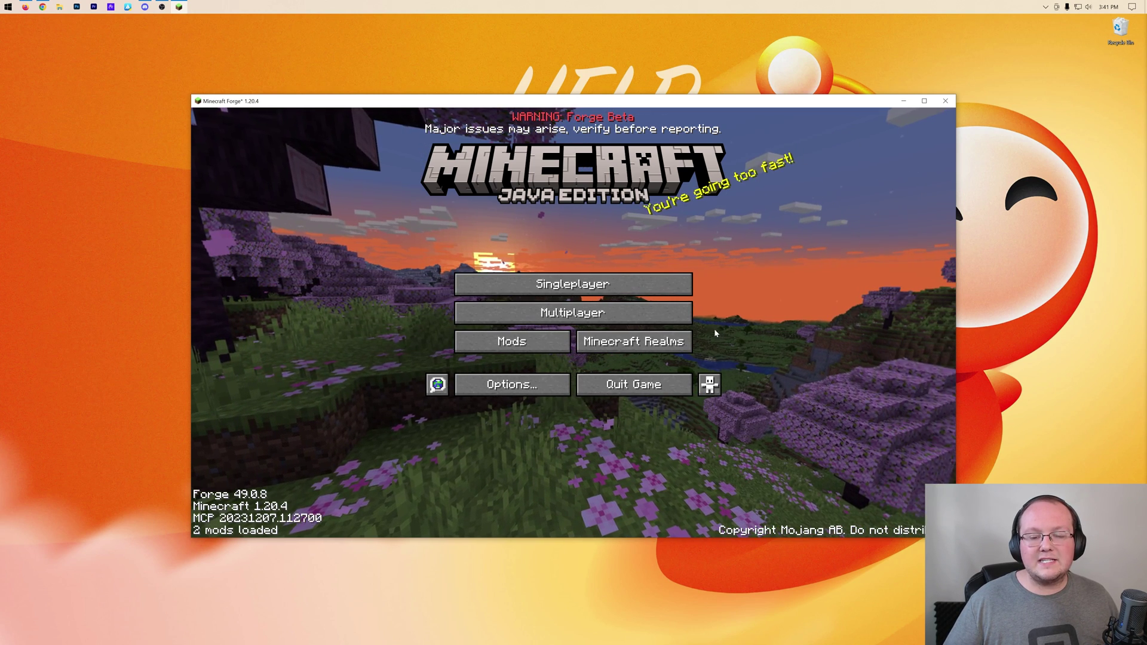
# Choose Multiplayer and Proceed past the third-party caution to the Play Multiplayer screen
pyautogui.click(668, 316)
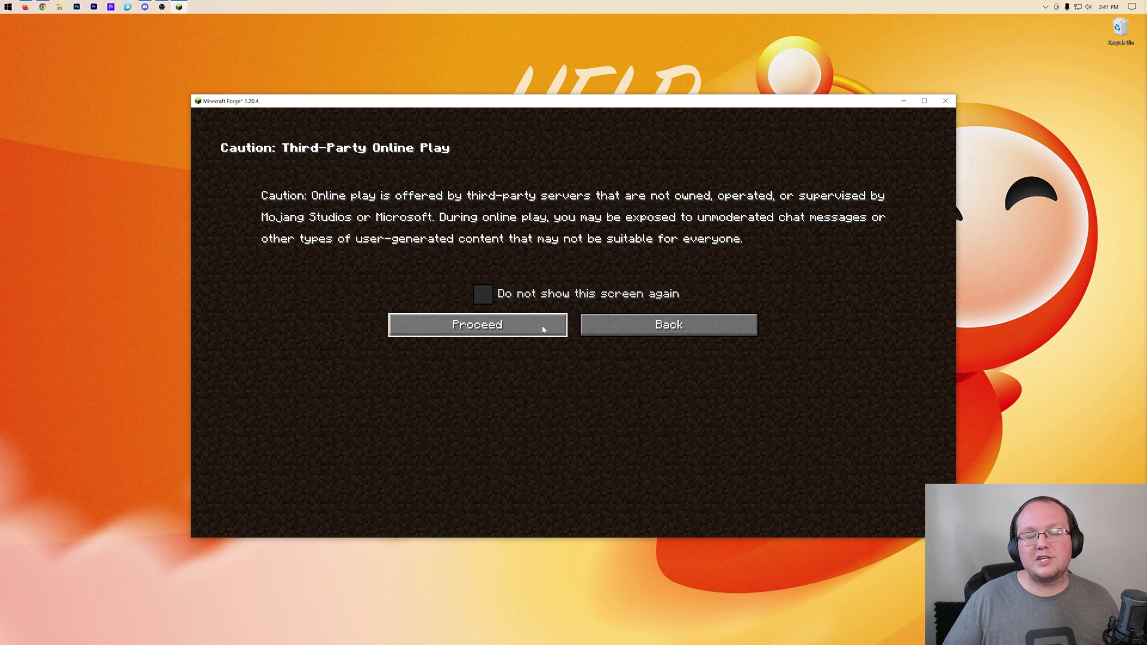
pyautogui.click(542, 329)
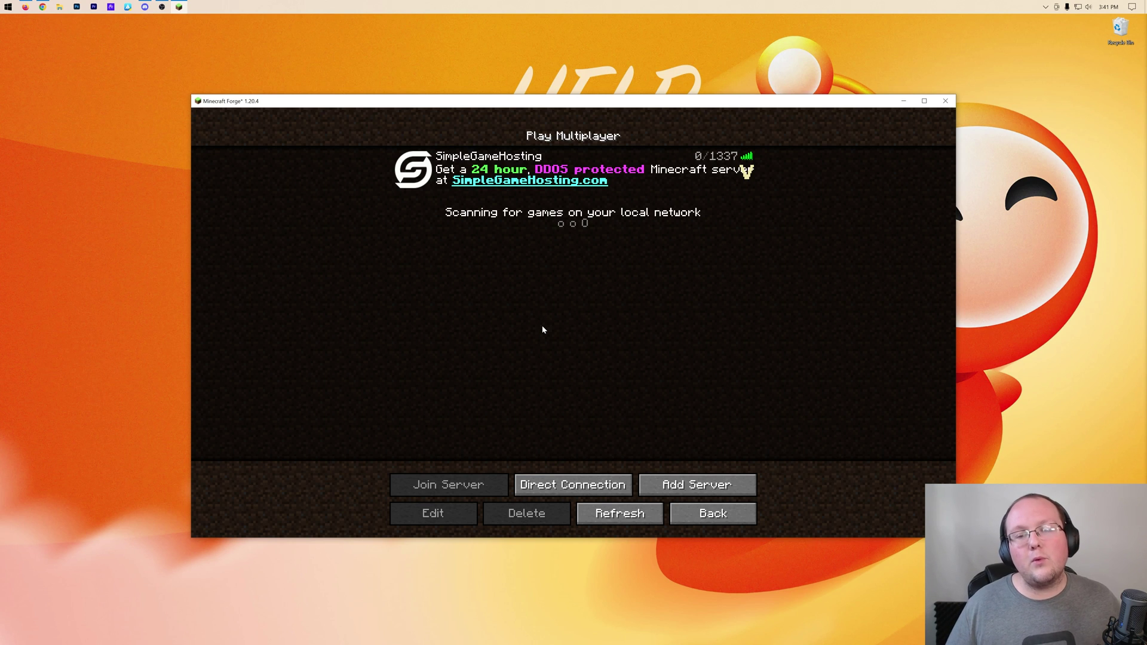